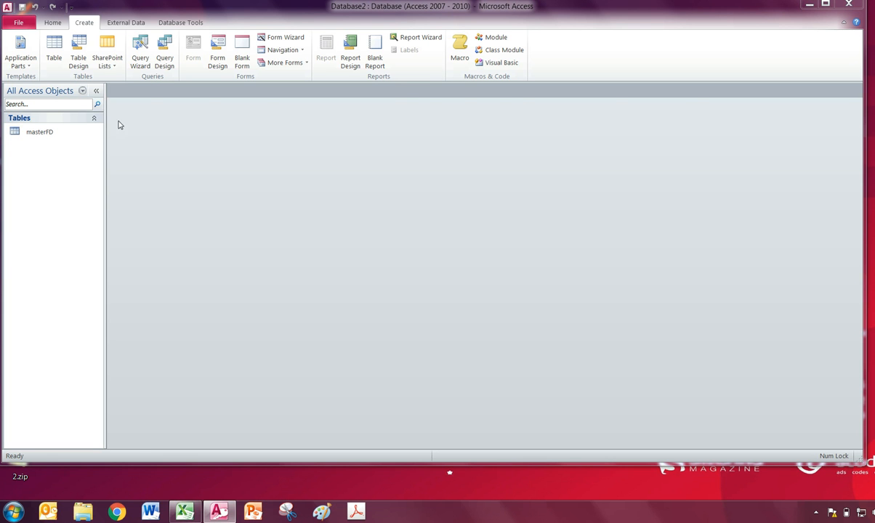
- Review the records and fields of the masterFD table, and close its datasheet
double_click(39, 132)
scroll(285, 223, down, 8)
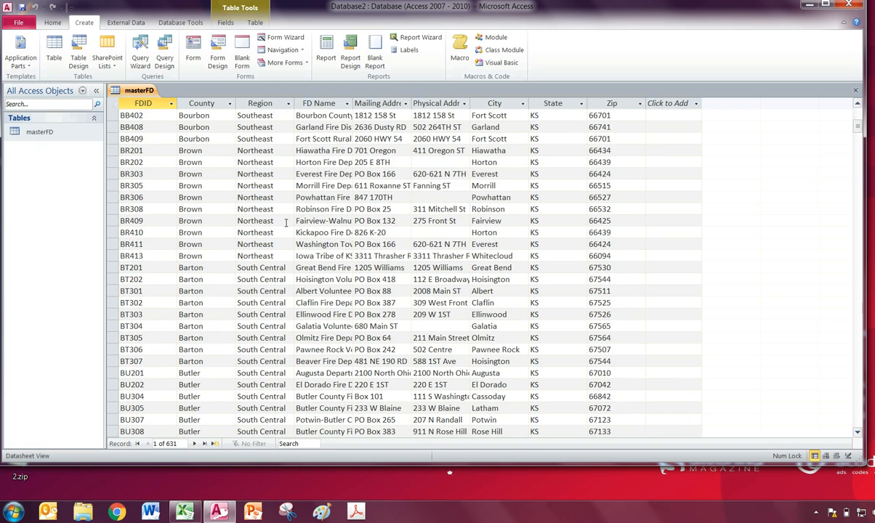
scroll(286, 222, down, 4)
scroll(285, 223, up, 12)
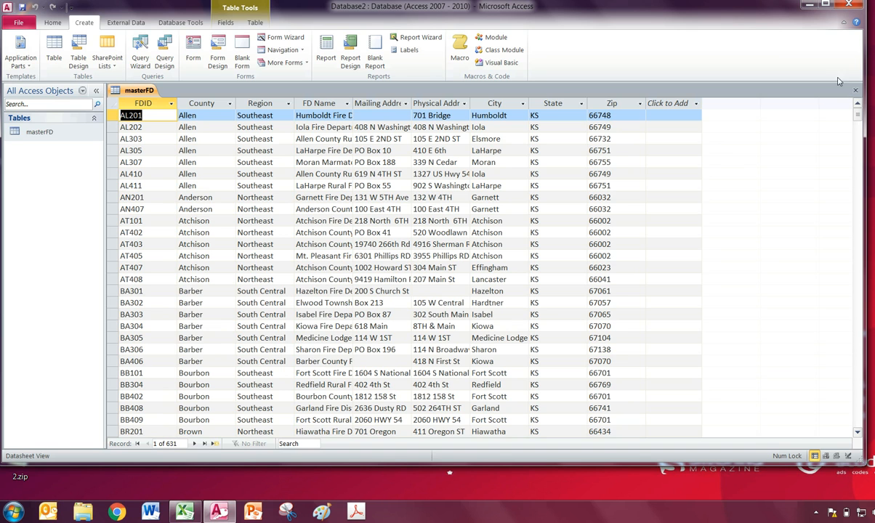
click(856, 90)
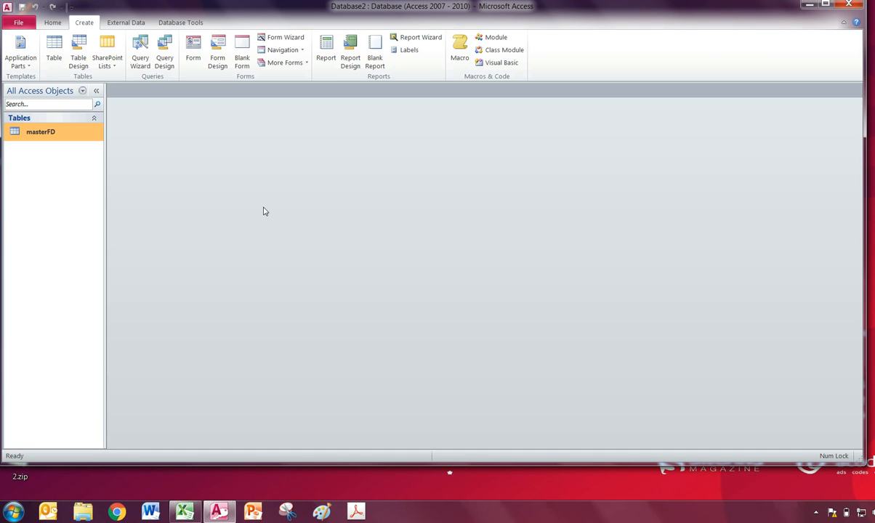
- Set up a wizard-based form with all fields of the masterFD table in the Columnar layout
click(279, 39)
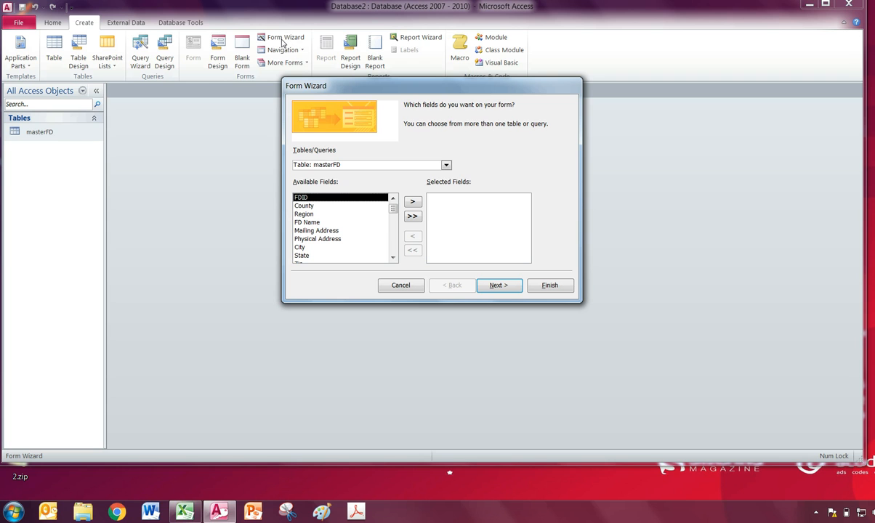
click(445, 165)
click(306, 173)
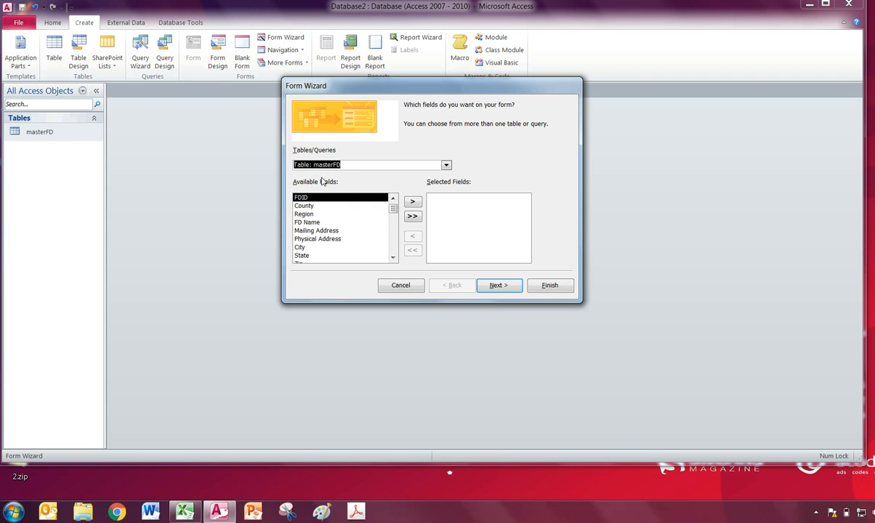
click(411, 216)
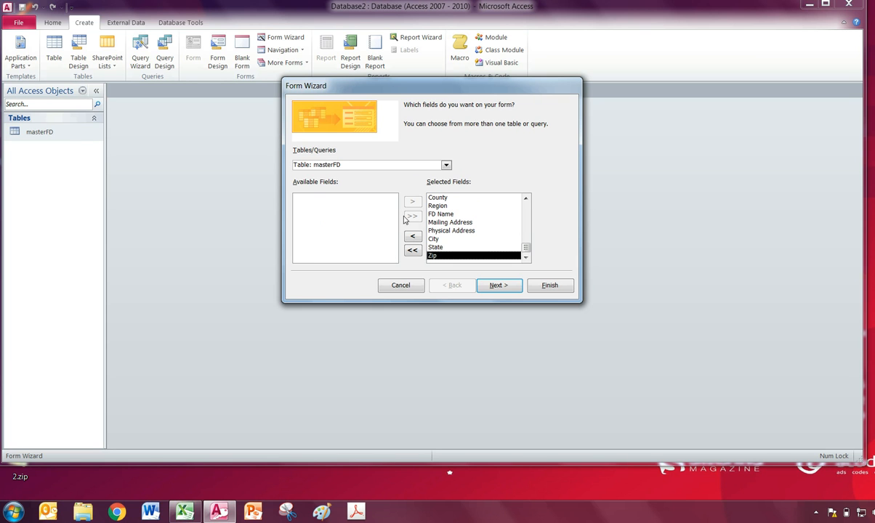
click(511, 288)
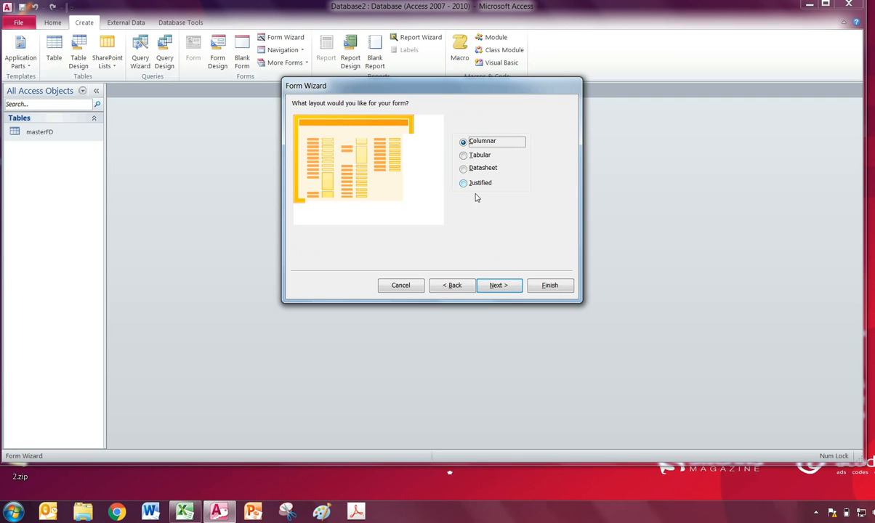
click(498, 286)
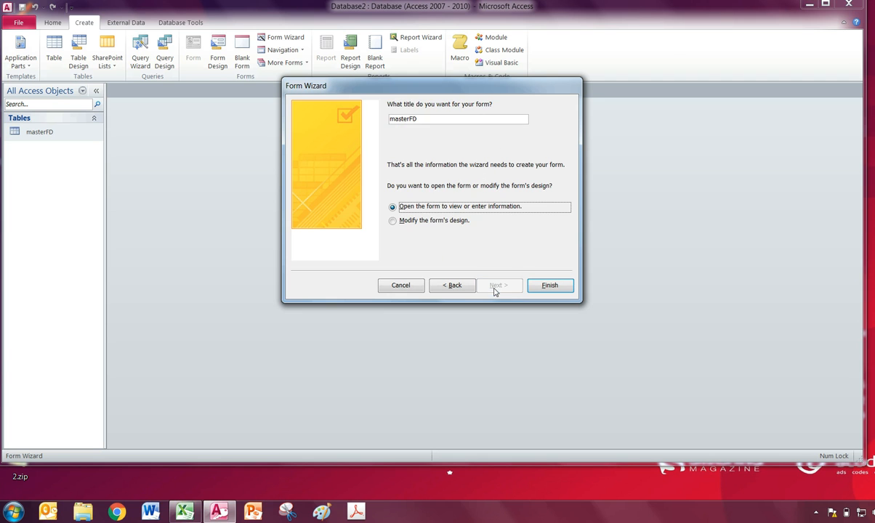
- Title the form FormMasterFD and finish the wizard with the option to modify the form's design
drag(429, 122, 385, 119)
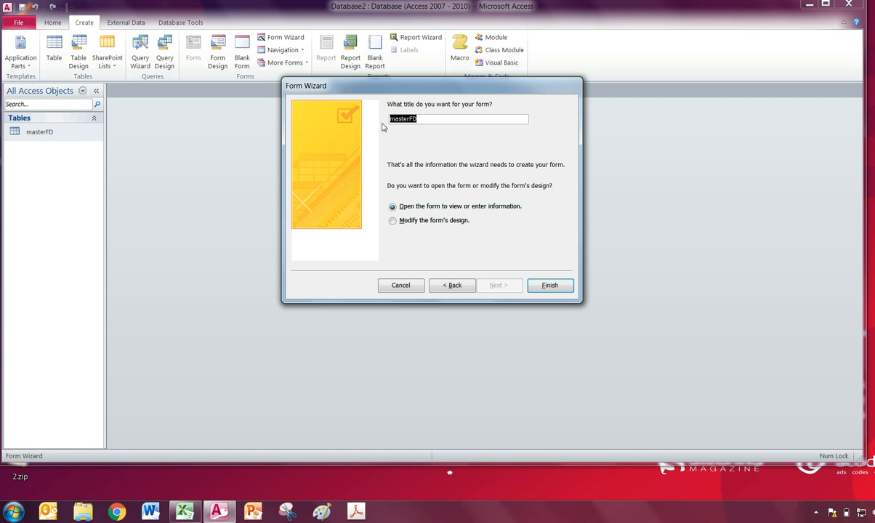
text(FormM)
click(393, 221)
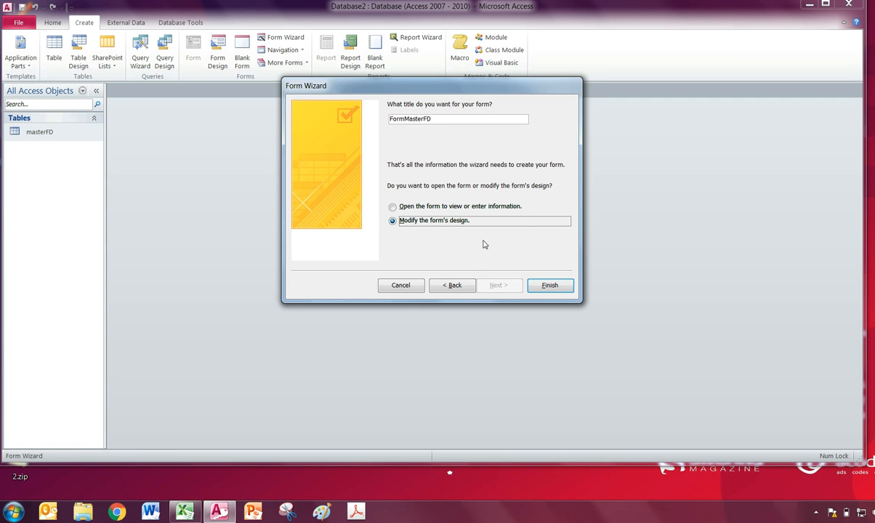
click(549, 285)
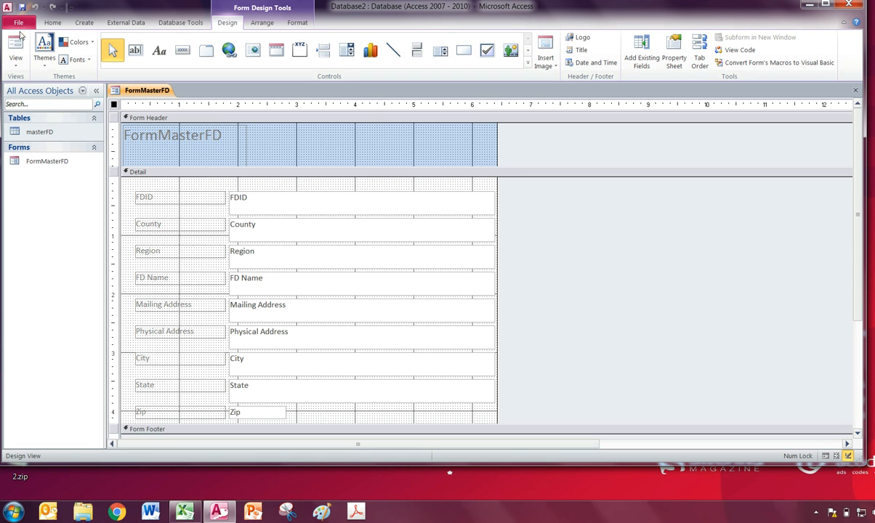
- Preview FormMasterFD in Form View and return to Design View
click(18, 67)
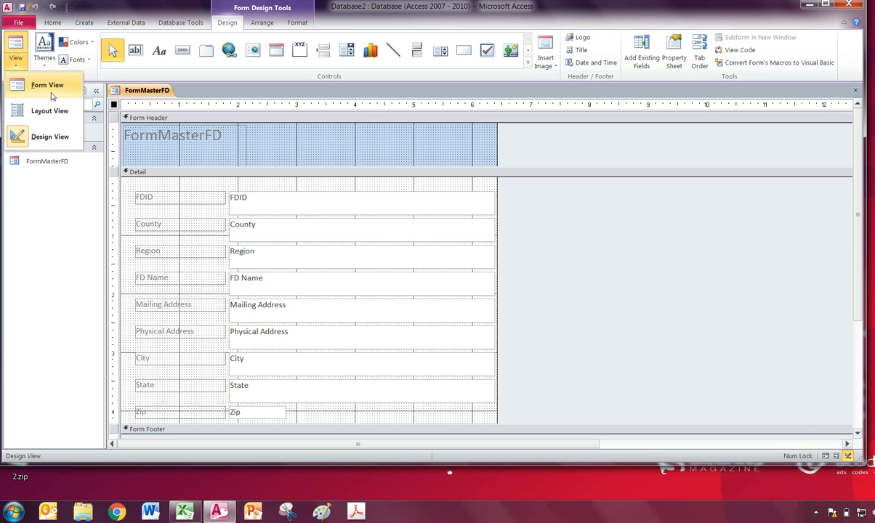
click(281, 212)
click(282, 209)
click(16, 67)
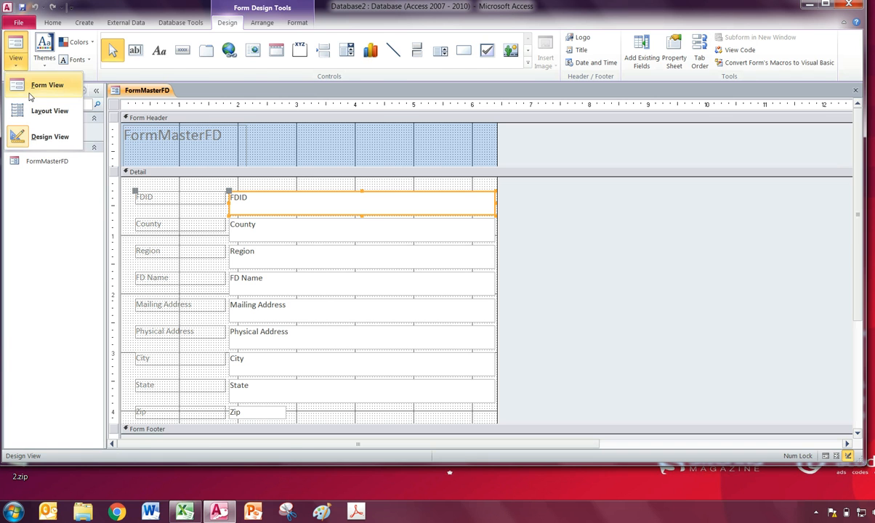
click(33, 85)
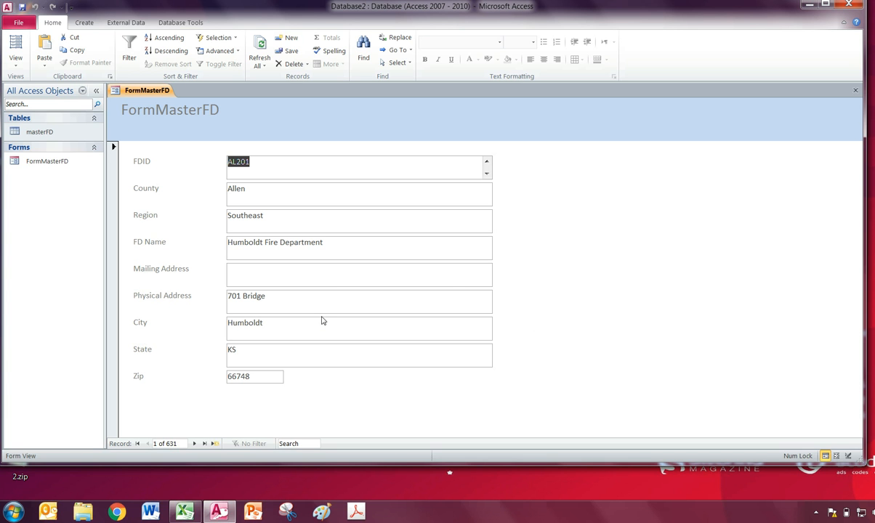
click(17, 64)
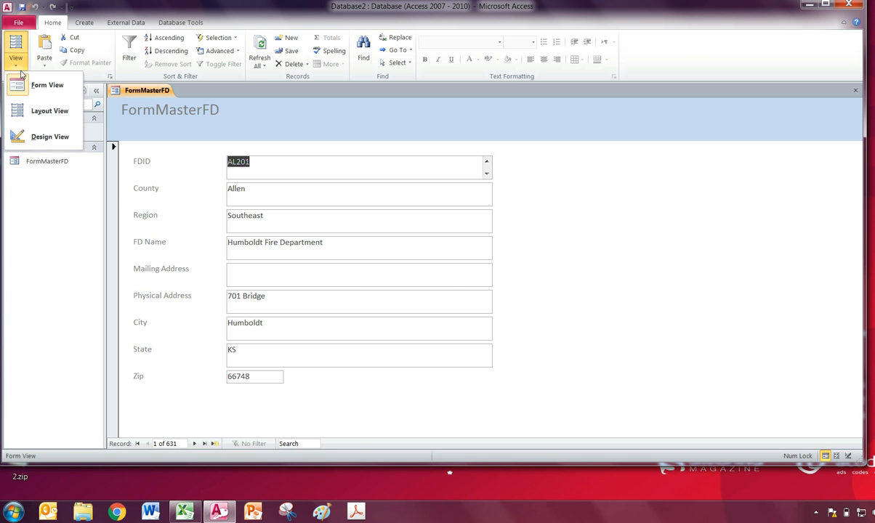
click(32, 137)
- Delete the title label from the form header and widen the form to about 12.2 inches
click(229, 149)
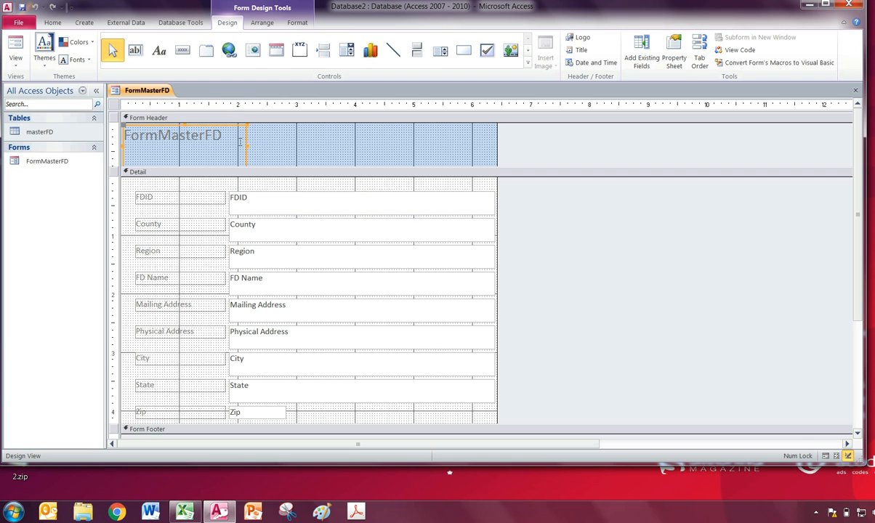
key(Delete)
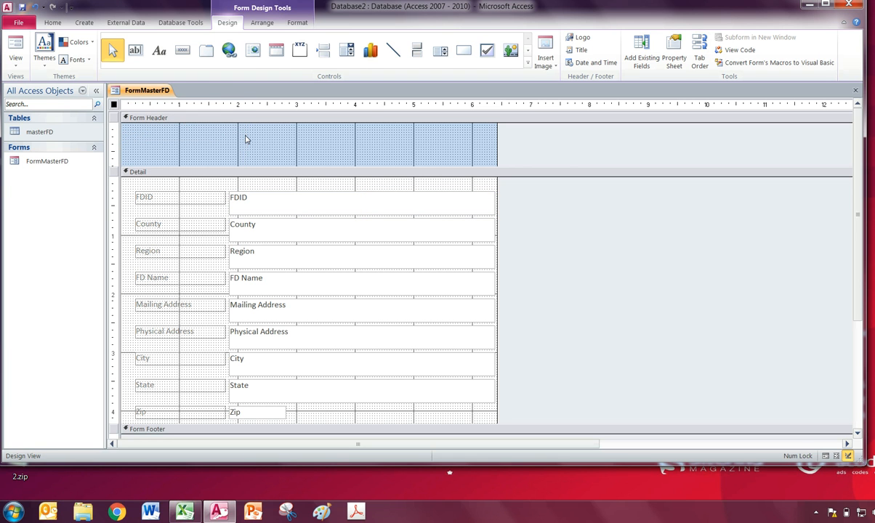
click(251, 211)
drag(496, 145, 836, 155)
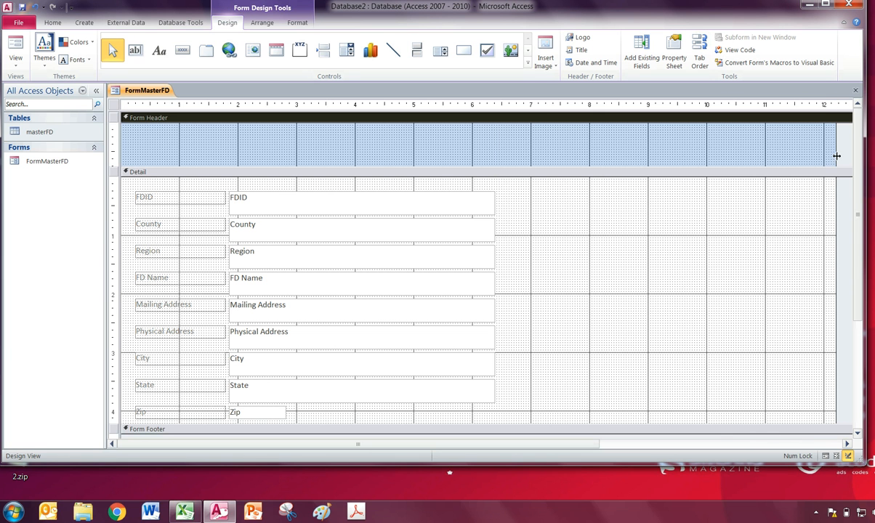
- Move the FDID field into the form header and narrow its text box to about 1 inch
click(293, 222)
click(295, 213)
click(295, 203)
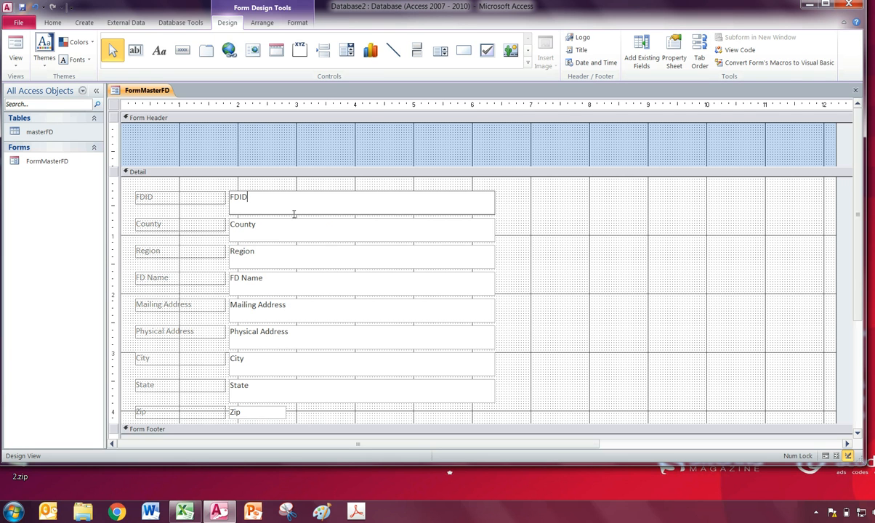
drag(292, 217, 287, 153)
drag(489, 151, 278, 143)
- Reduce the height of the seven text boxes from County through State together to a single line
click(313, 226)
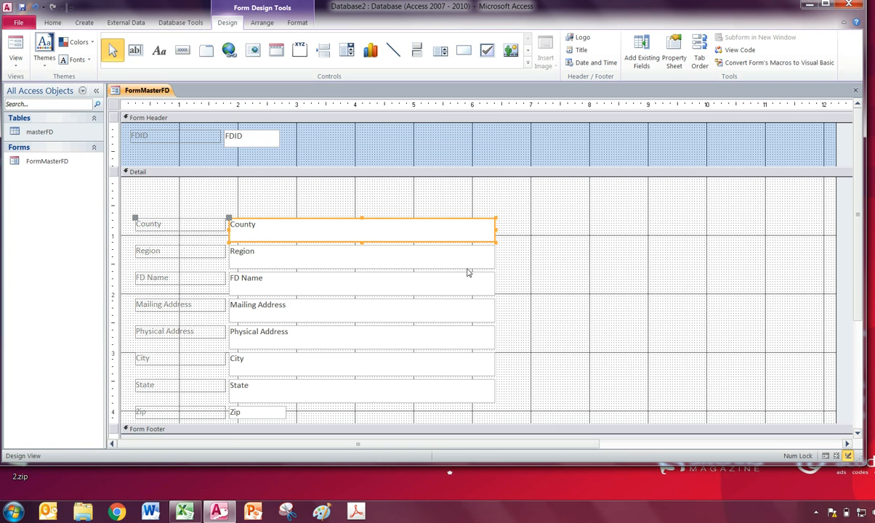
shift+click(440, 250)
shift+click(443, 287)
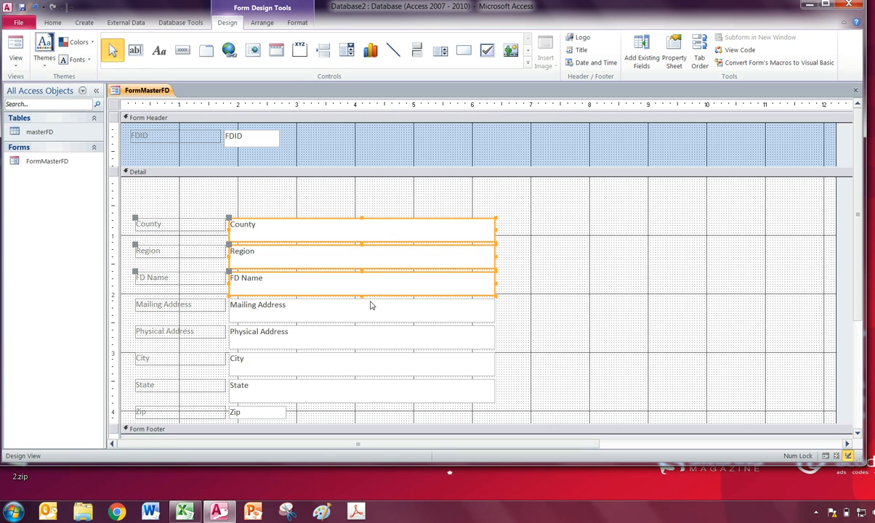
shift+click(343, 309)
shift+click(350, 338)
shift+click(353, 361)
shift+click(347, 396)
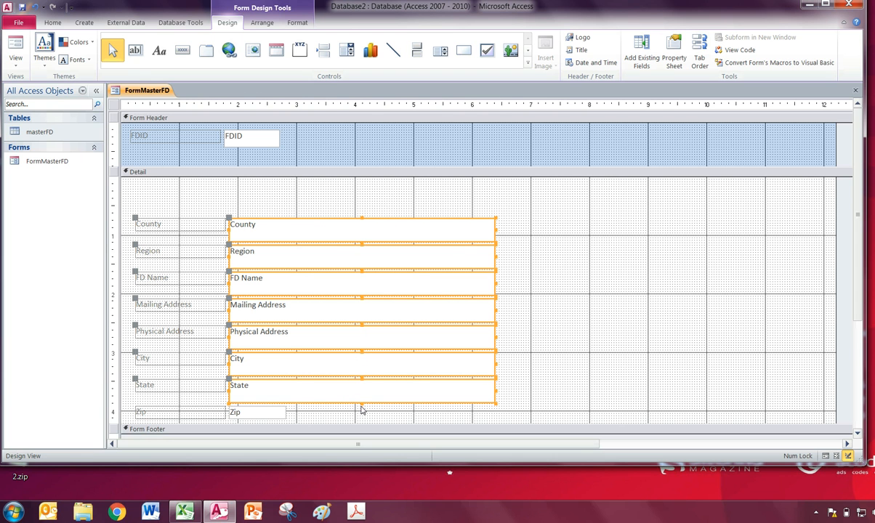
drag(361, 372, 362, 364)
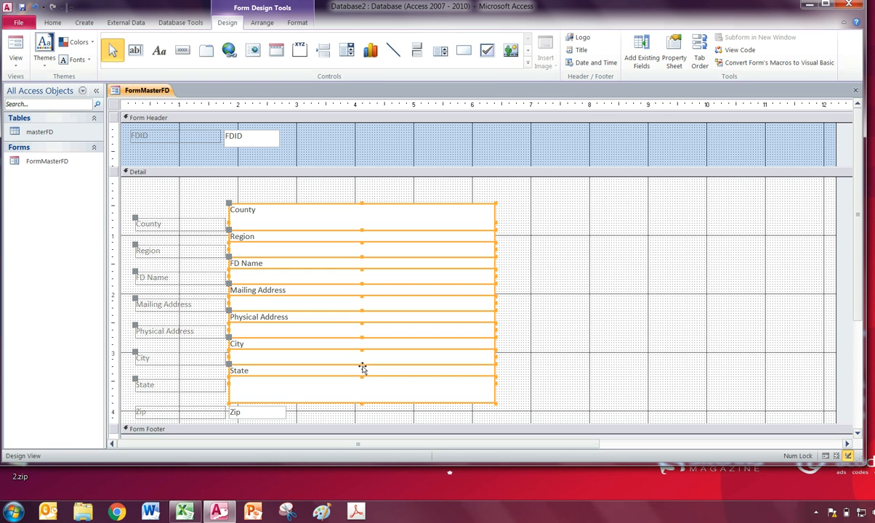
key(ctrl+z)
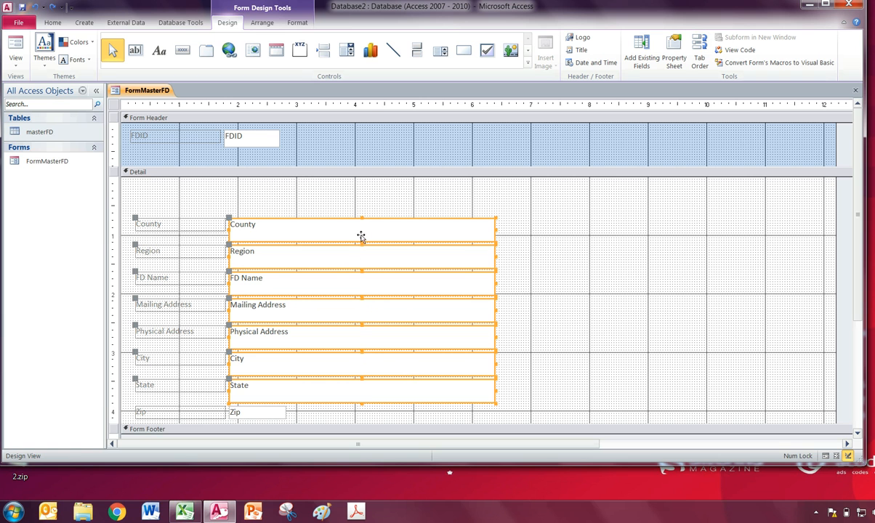
drag(361, 218, 360, 230)
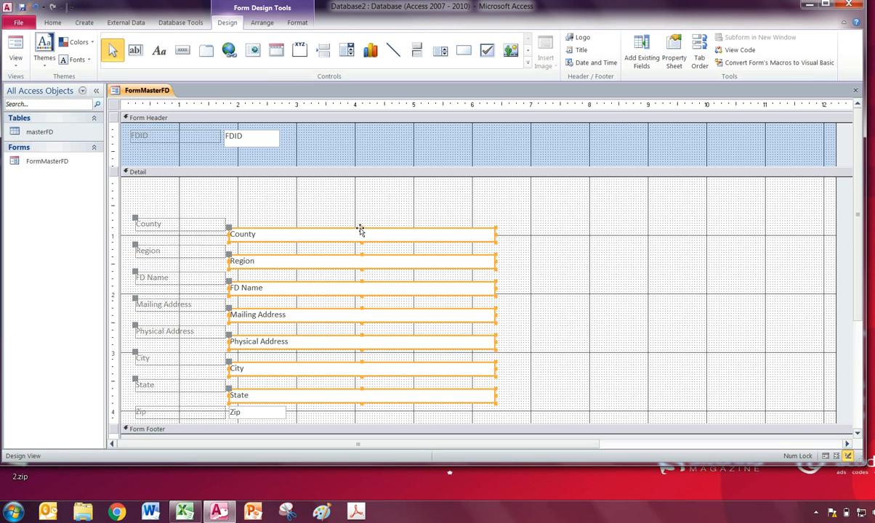
click(560, 264)
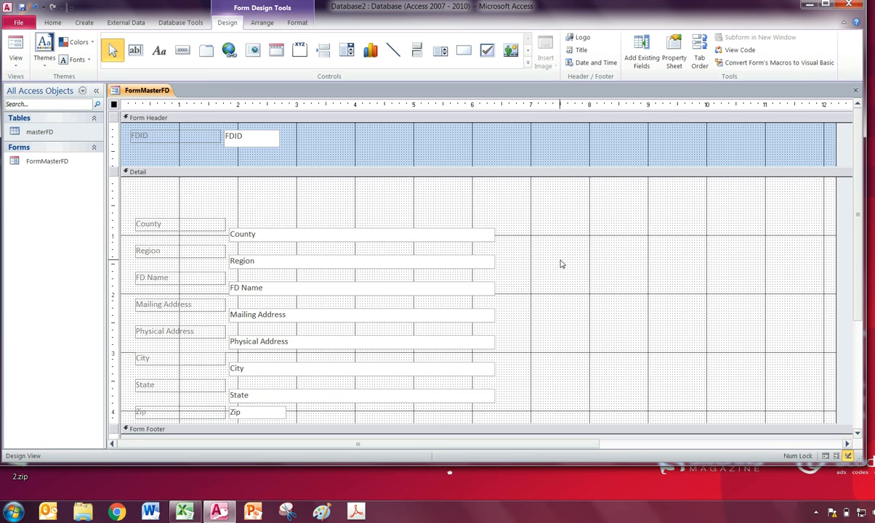
- Narrow the County and Region text boxes to about 1.4 inches and move both fields to the far end of the form header
click(369, 240)
shift+click(467, 260)
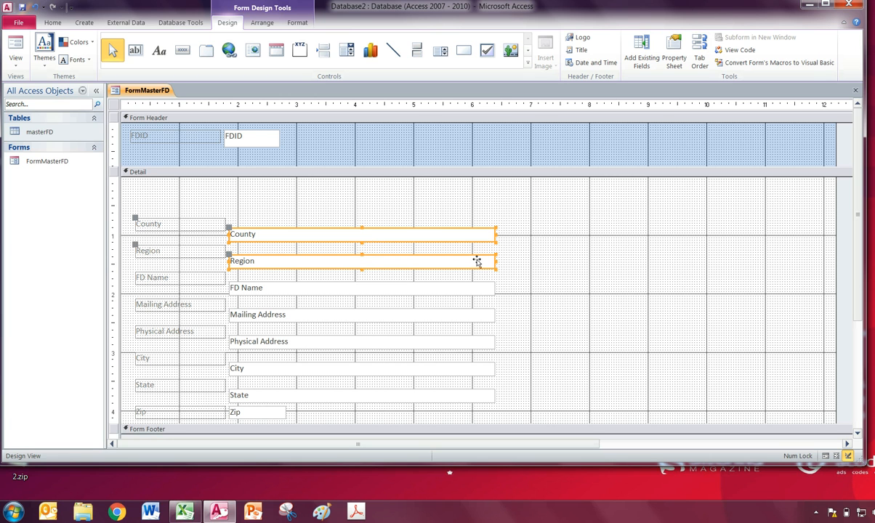
drag(494, 261, 792, 149)
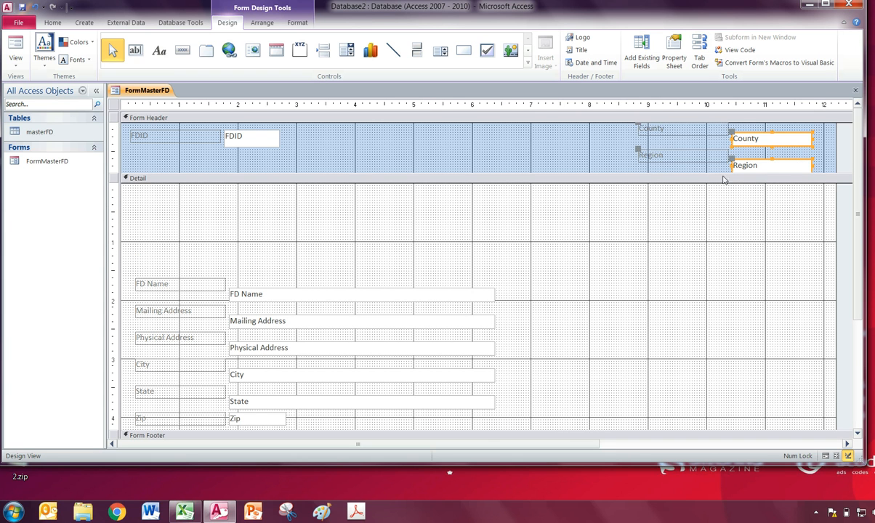
- Move the Region and County fields lower in the form header and bring the County text box level with its label
click(647, 156)
drag(644, 165, 643, 176)
click(677, 131)
drag(678, 136, 673, 149)
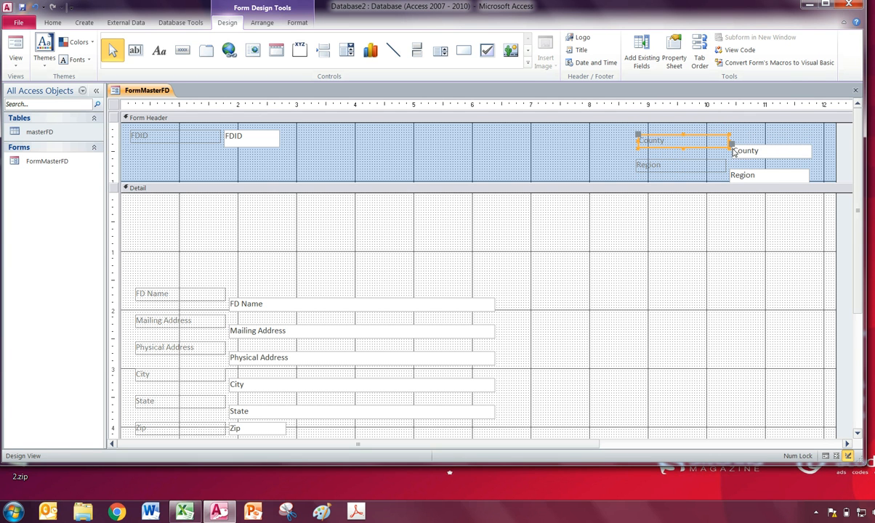
drag(729, 142, 730, 136)
- Level the Region text box with its label, shorten the Region and County labels to about 0.6 inch and place them beside their text boxes
click(728, 171)
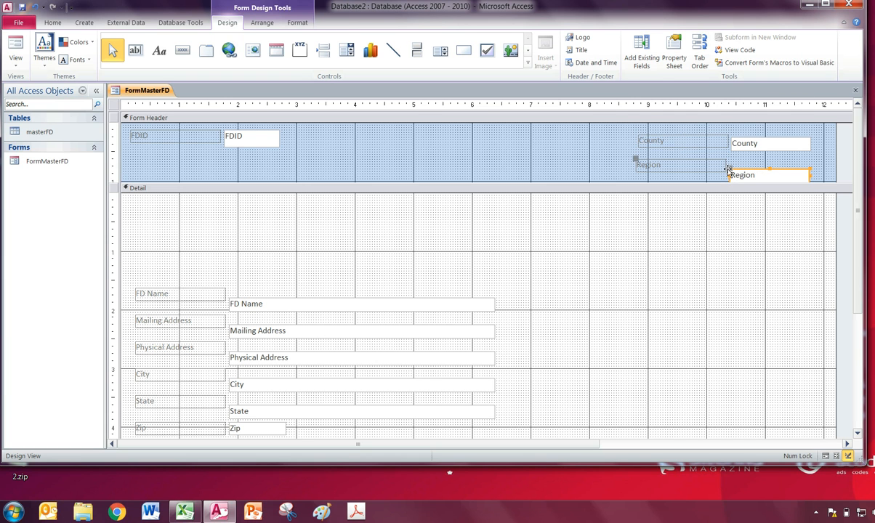
drag(728, 170, 674, 168)
click(721, 170)
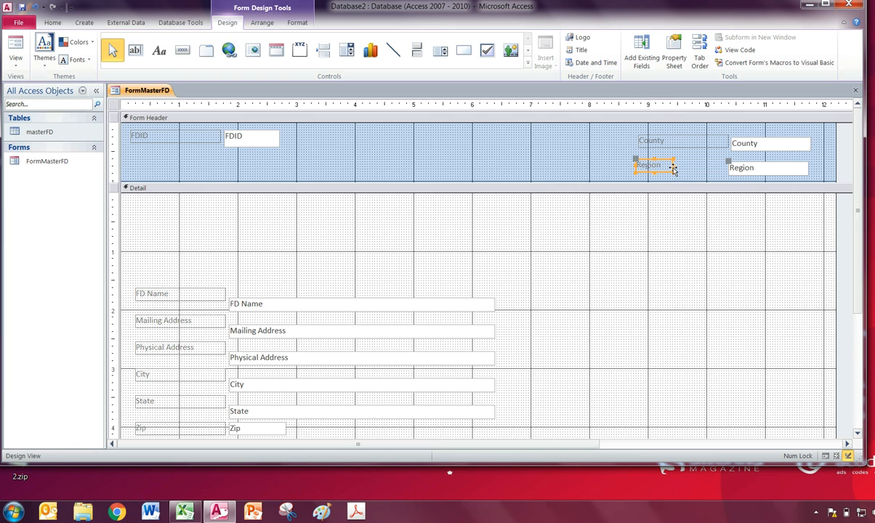
click(768, 168)
click(770, 169)
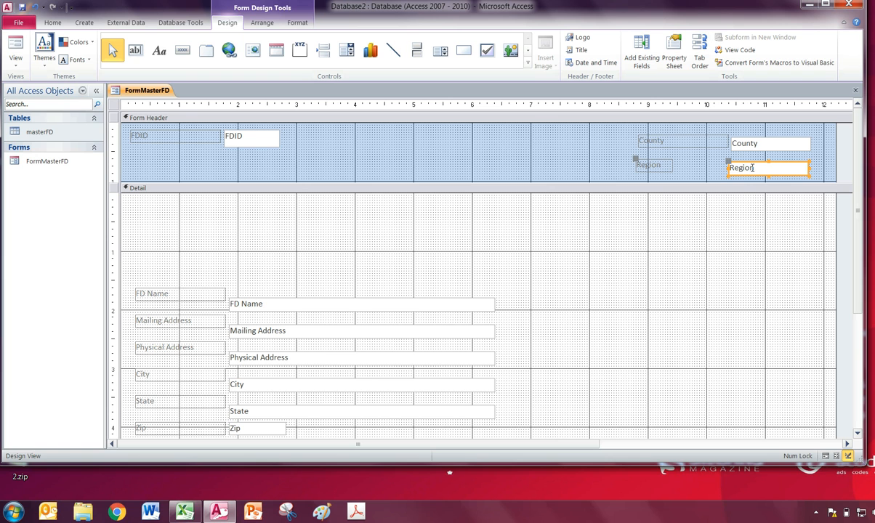
click(650, 166)
drag(634, 161, 688, 165)
click(688, 142)
drag(730, 140, 696, 140)
- Move the FD Name field from the Detail section into the form header and delete its label
click(306, 299)
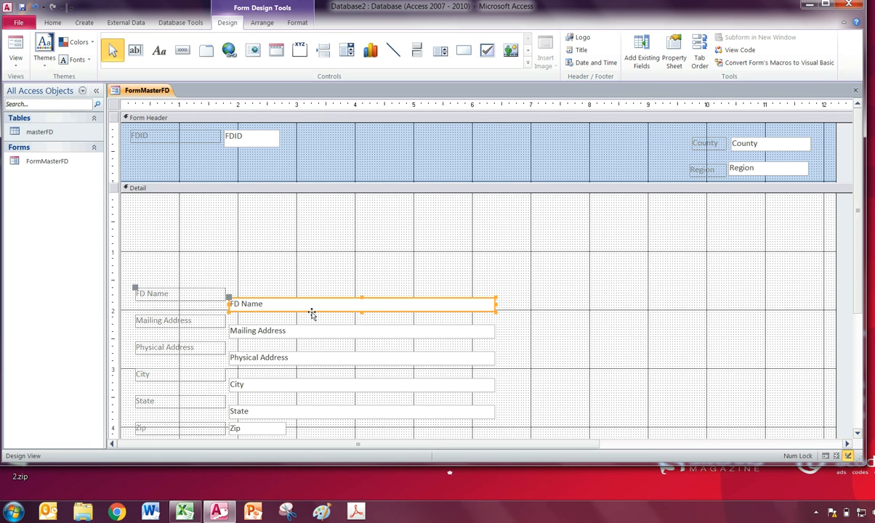
drag(306, 299, 463, 148)
click(406, 153)
click(312, 140)
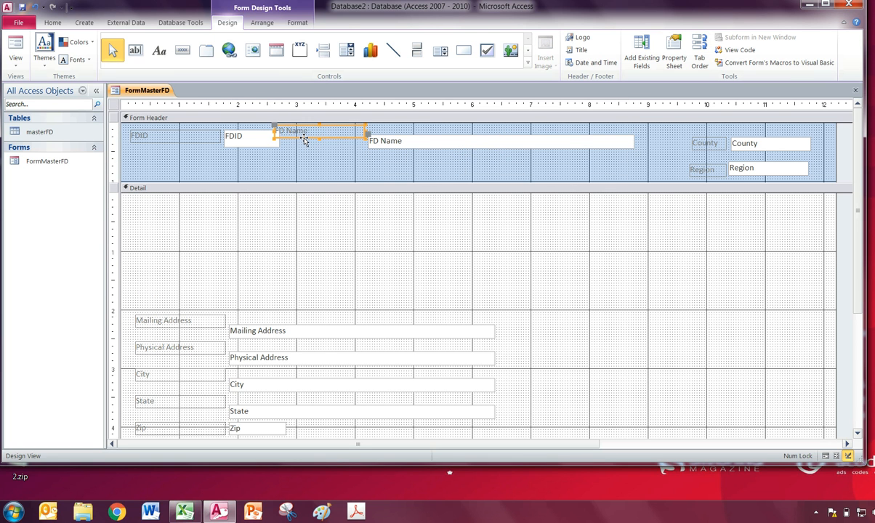
key(Delete)
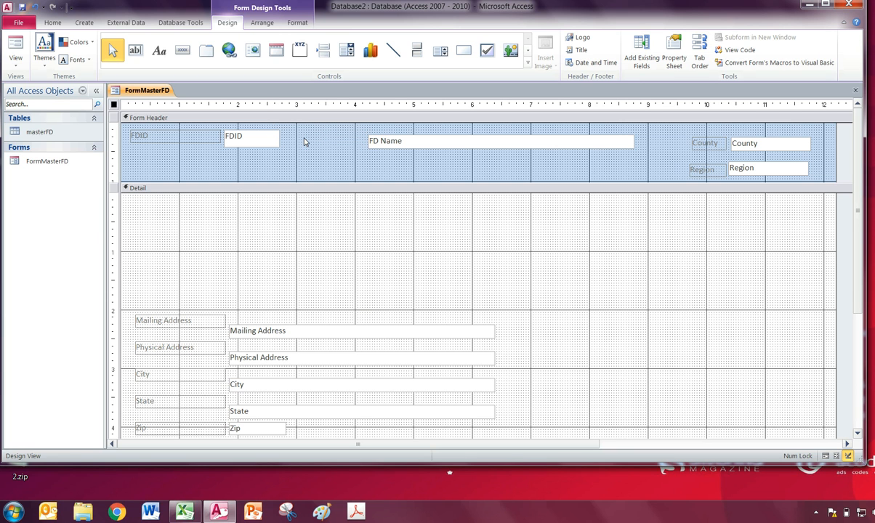
- Place the FD Name text box beside FDID at the 3-inch mark and enlarge it to about 5.4 by 0.4 inches
drag(420, 150, 351, 148)
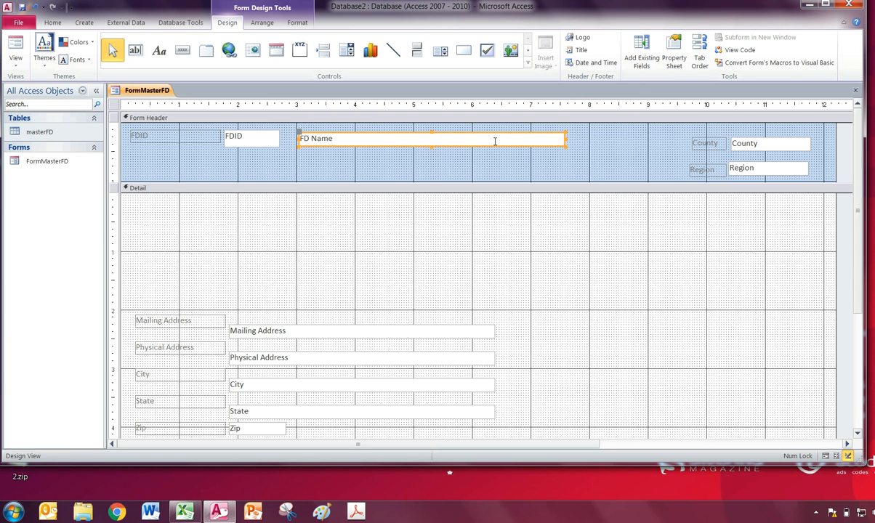
drag(564, 146, 613, 156)
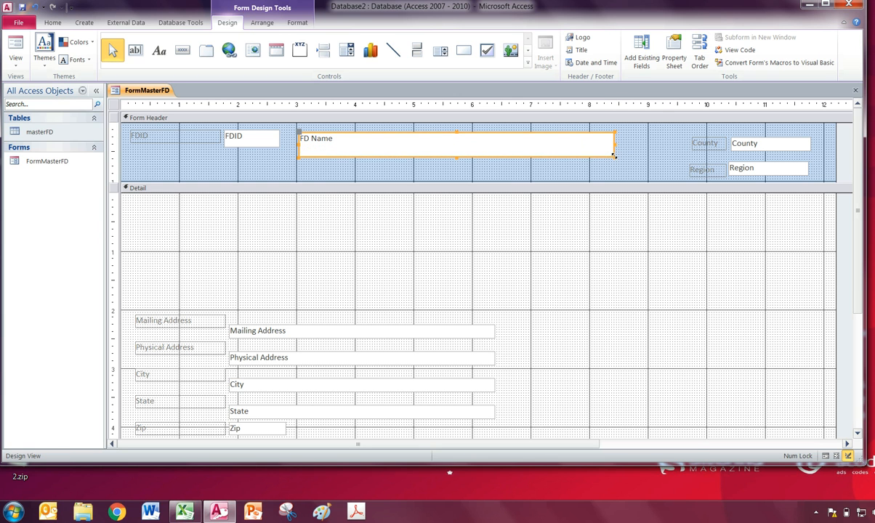
- Shorten the FDID label to about 0.6 inch and place it right beside the FDID text box
click(257, 154)
drag(256, 150, 186, 136)
click(179, 138)
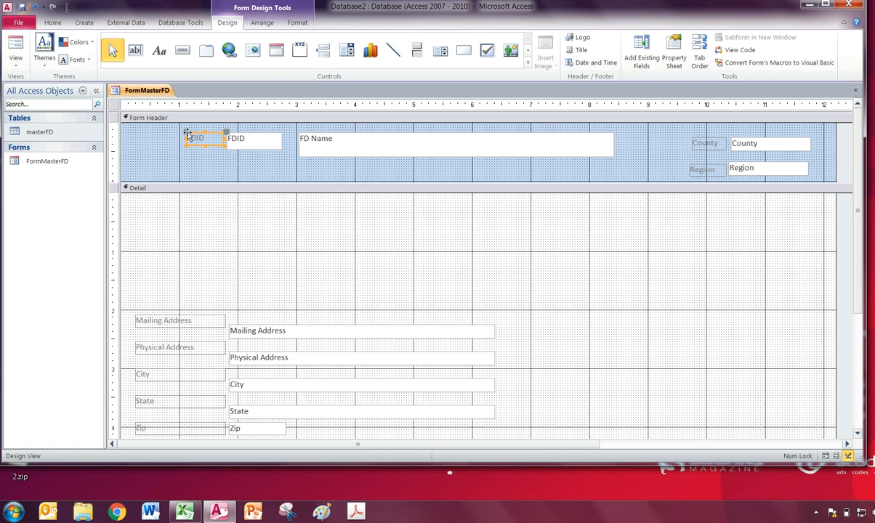
click(672, 150)
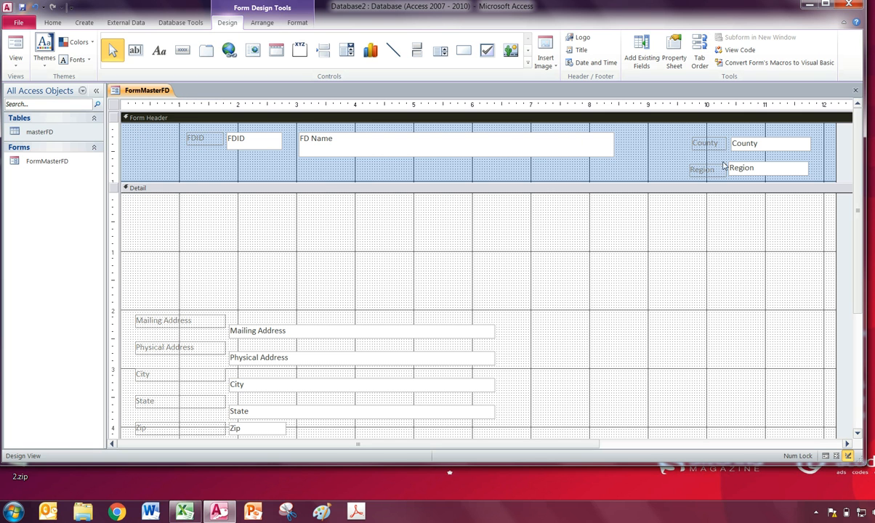
- Check the form's layout in Form View and return to Design View
click(15, 48)
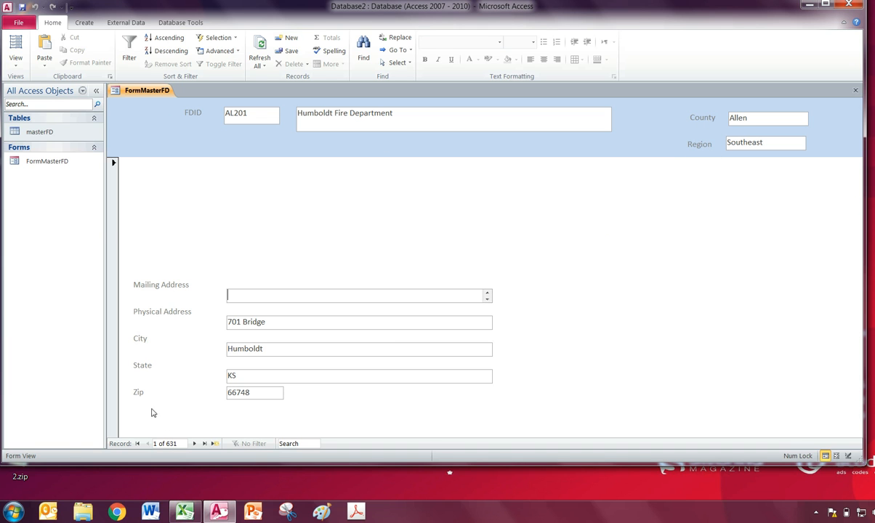
click(16, 65)
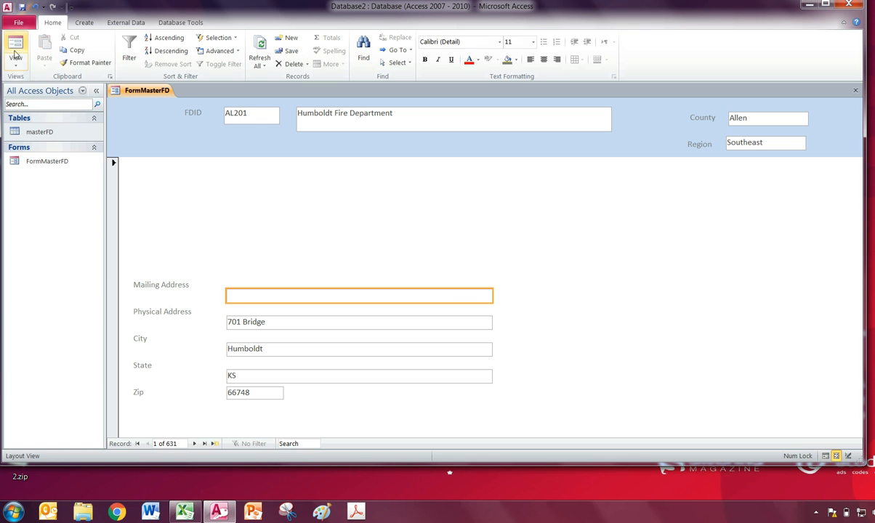
click(16, 67)
click(33, 129)
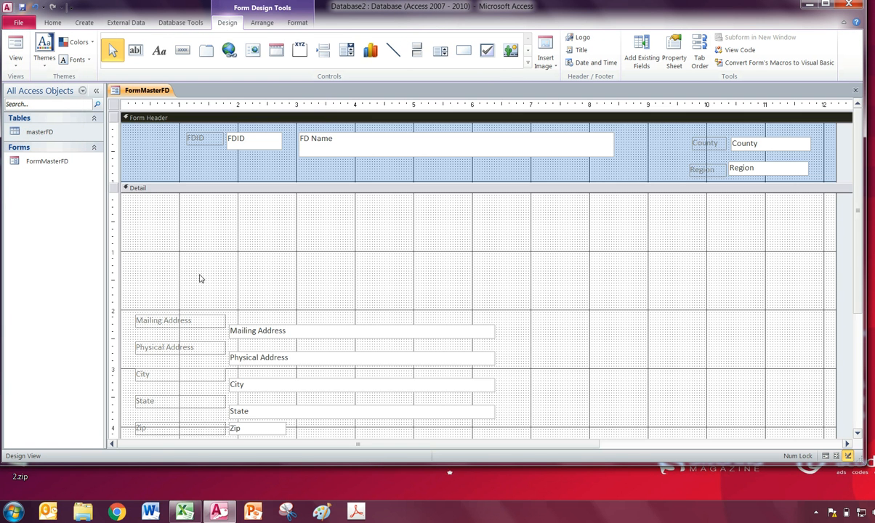
- Move the Mailing Address, Physical Address, City, State and Zip fields together up to the start of the Detail section
scroll(333, 295, down, 2)
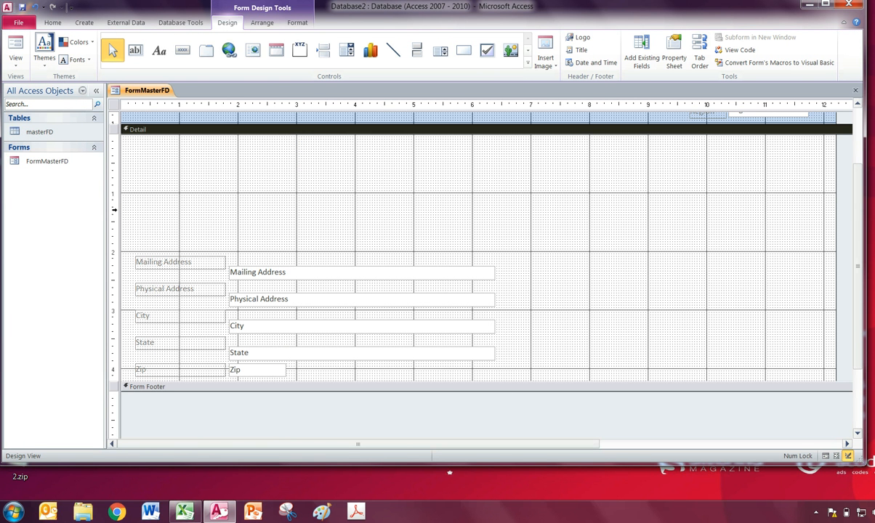
drag(128, 221, 508, 381)
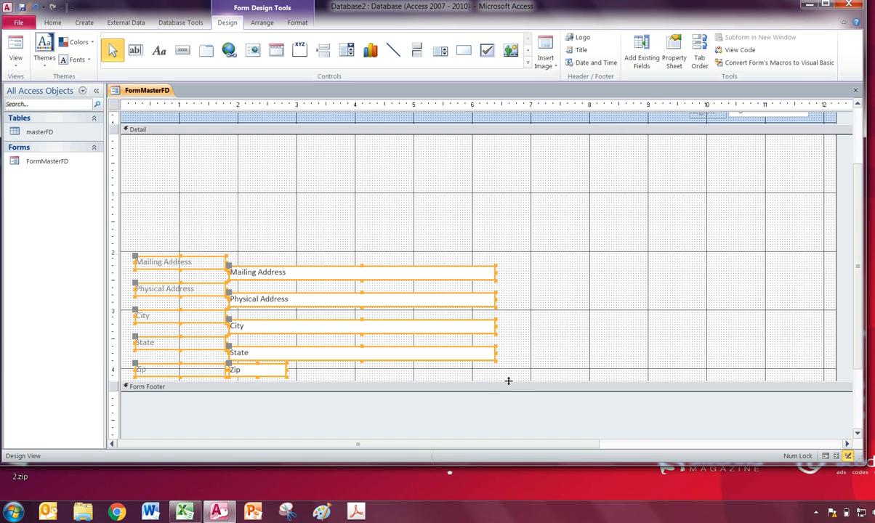
scroll(447, 260, up, 2)
drag(401, 339, 403, 227)
click(613, 271)
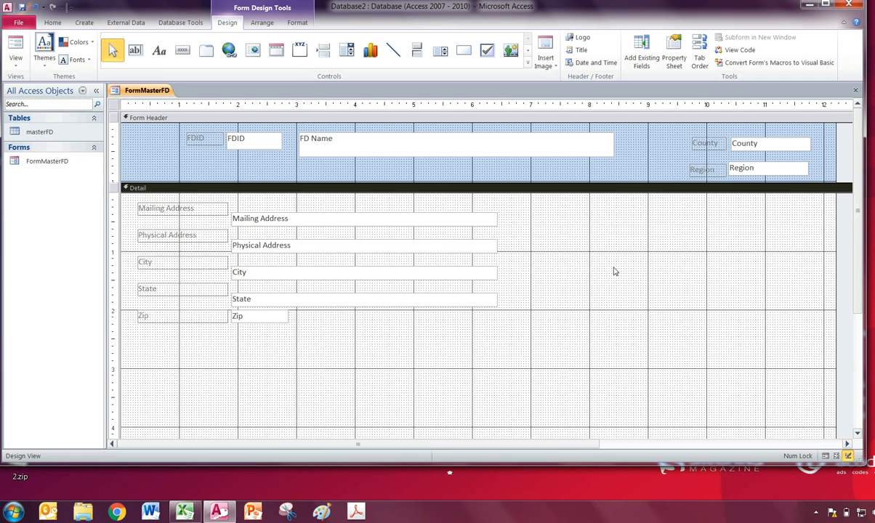
- Raise the Mailing Address, Physical Address, City and State text boxes level with their labels
click(250, 299)
click(256, 218)
drag(231, 211, 229, 205)
click(230, 240)
drag(229, 239, 231, 230)
click(231, 268)
drag(231, 267, 231, 259)
click(231, 293)
drag(231, 293, 230, 289)
click(275, 324)
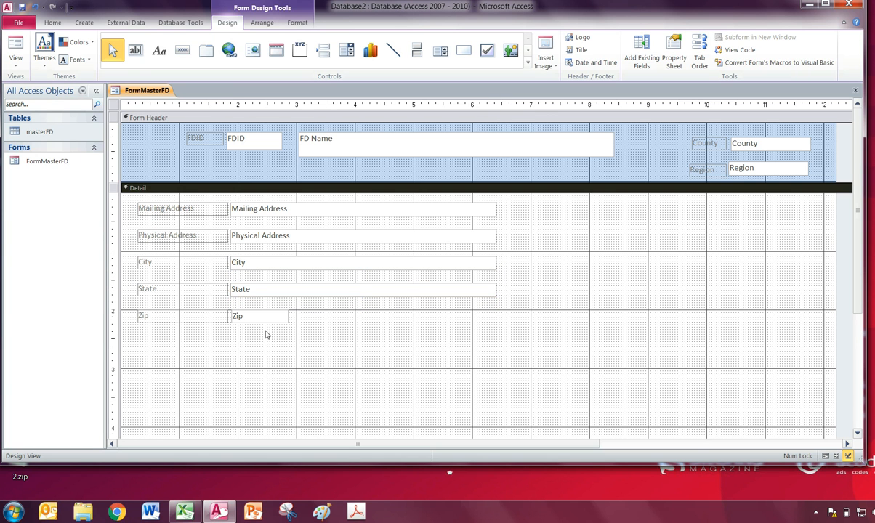
- Move the Zip field up close beneath State, and shift State and Zip together up close beneath City
click(267, 323)
key(Up)
key(Up)
key(Up)
key(Up)
key(Up)
key(Up)
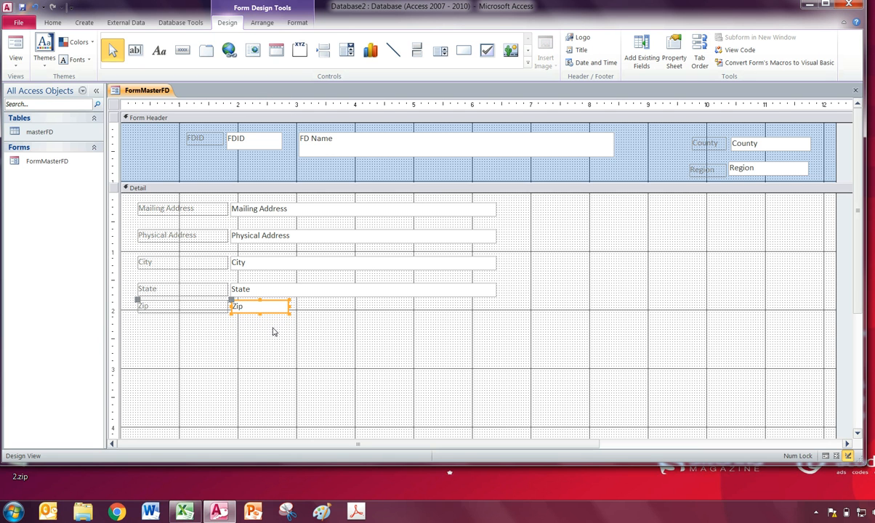
click(310, 328)
drag(557, 334, 137, 275)
key(Up)
key(Up)
key(Up)
- Close the gaps above City and Physical Address by shifting each field up together with all fields below it, leaving even row spacing
key(Up)
drag(529, 331, 116, 247)
key(Up)
key(Up)
key(Up)
key(Up)
drag(523, 312, 133, 224)
key(Up)
key(Up)
key(Up)
key(Up)
key(Up)
key(Up)
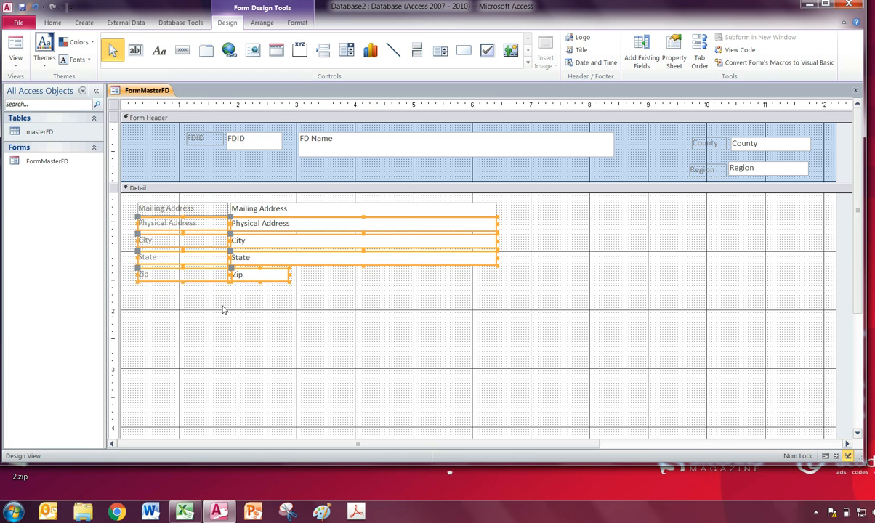
click(408, 358)
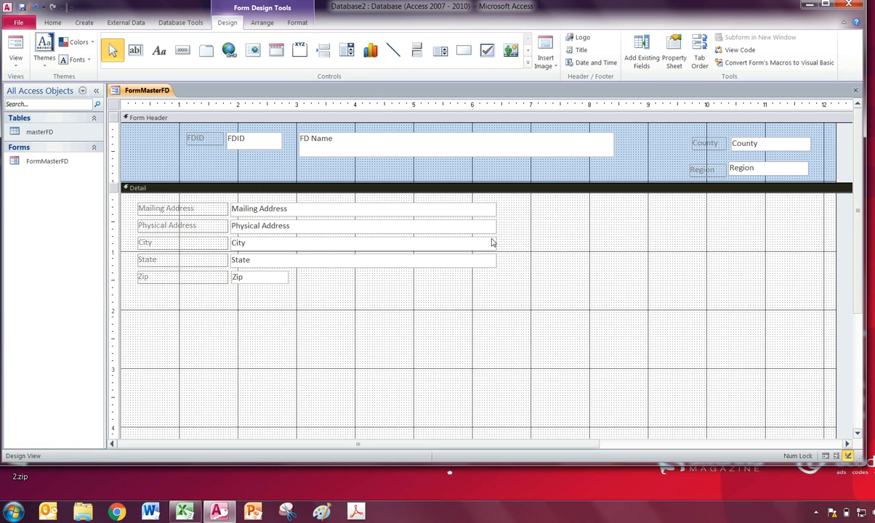
- Switch to Form View, page forward through the records to examine the layout, and return to Design View
click(17, 50)
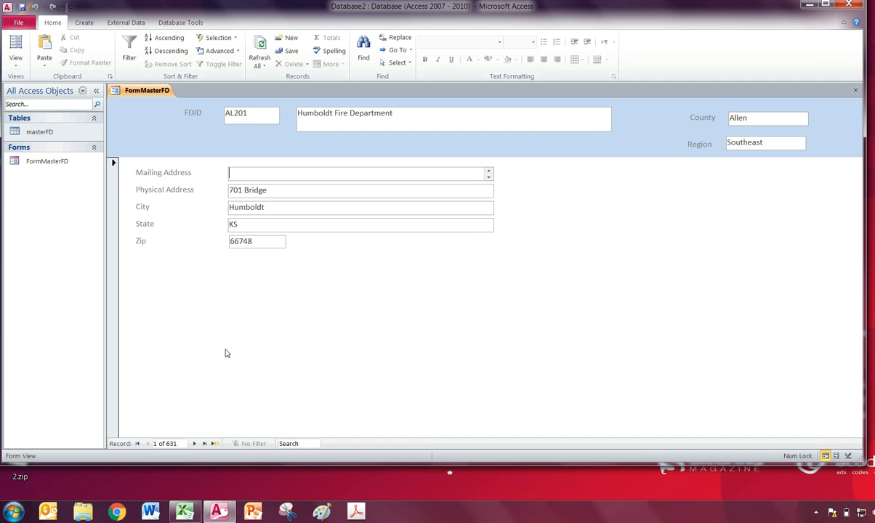
click(194, 443)
click(194, 443)
click(195, 446)
click(196, 445)
click(195, 446)
click(196, 446)
click(195, 446)
click(195, 445)
click(196, 445)
click(195, 445)
click(196, 444)
click(196, 444)
click(196, 445)
click(197, 445)
click(197, 444)
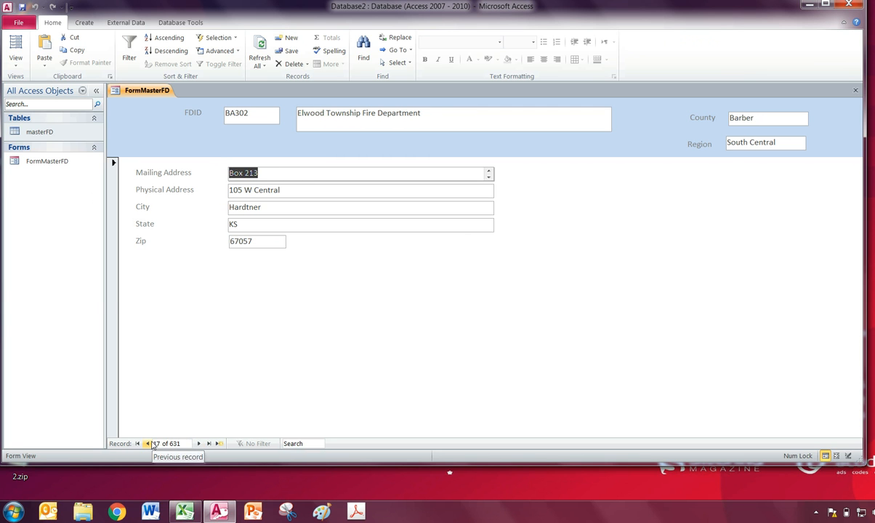
click(196, 444)
click(196, 444)
click(197, 444)
click(197, 444)
click(198, 445)
click(198, 445)
click(198, 444)
click(198, 445)
click(198, 445)
click(199, 445)
click(198, 445)
click(199, 444)
click(198, 444)
click(15, 62)
click(27, 138)
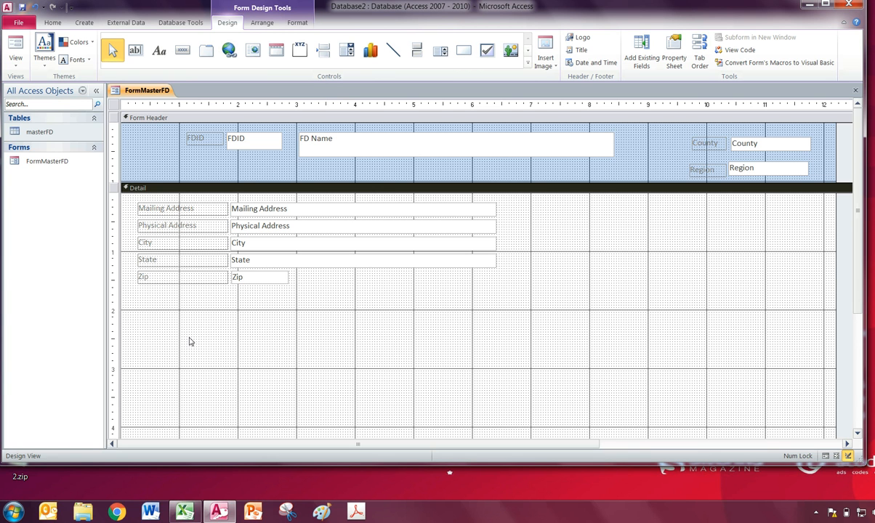
click(527, 63)
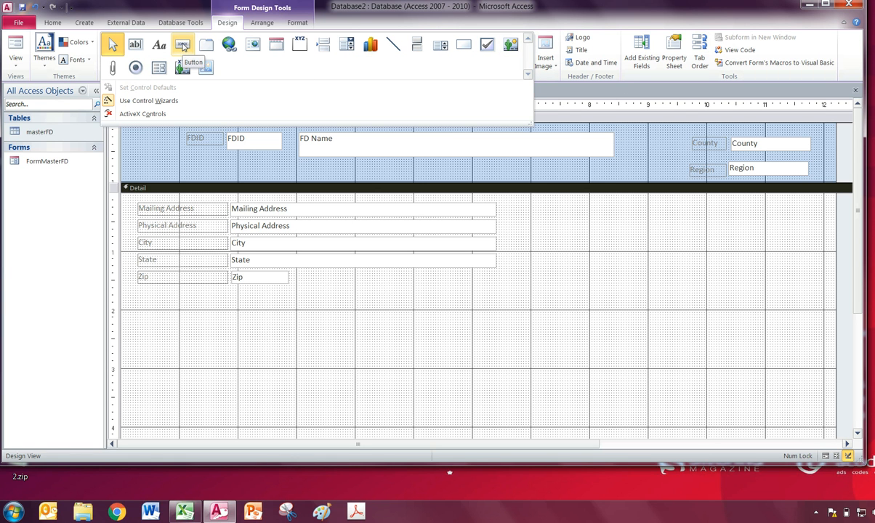
click(183, 47)
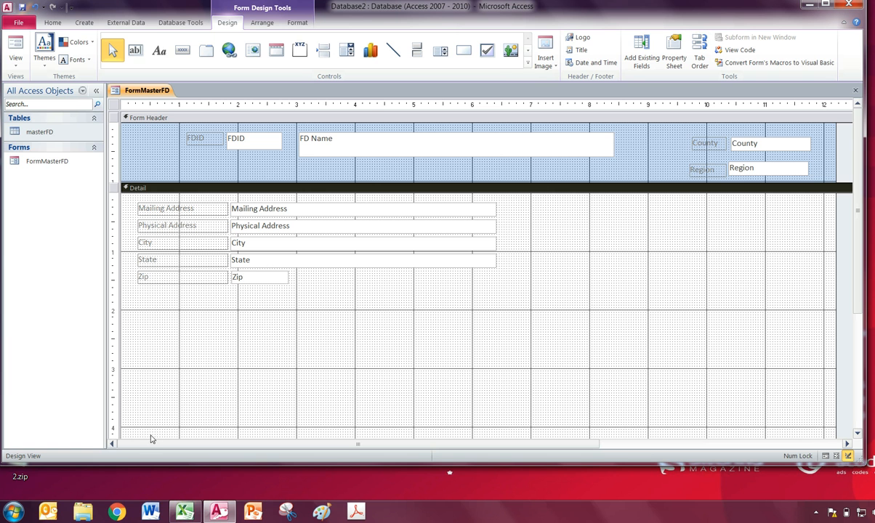
scroll(753, 292, down, 5)
scroll(707, 314, up, 5)
- Add a combo box about 4.2 inches wide near the lower end of the Detail section, at about 3.4 inches down
scroll(710, 315, down, 3)
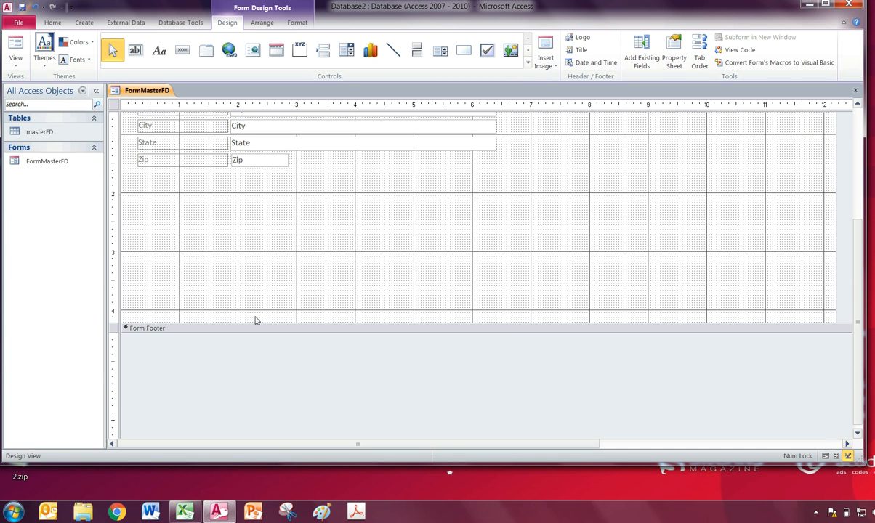
click(527, 63)
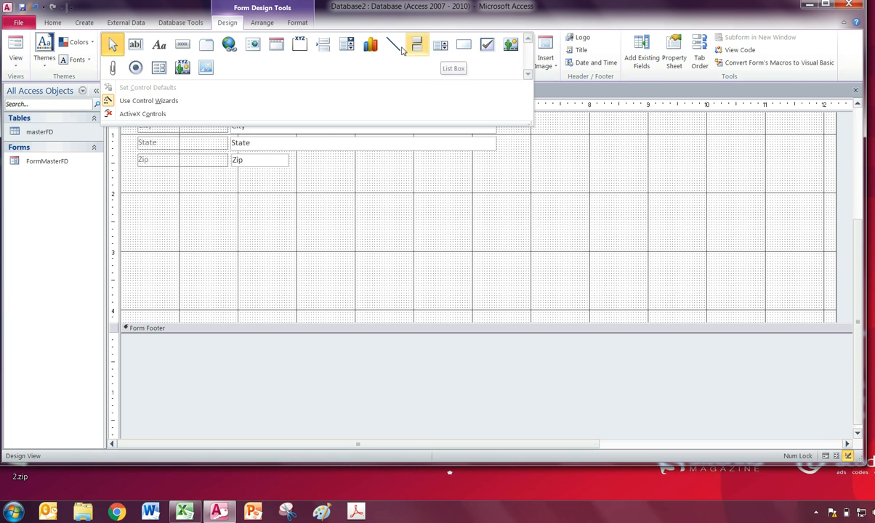
click(347, 48)
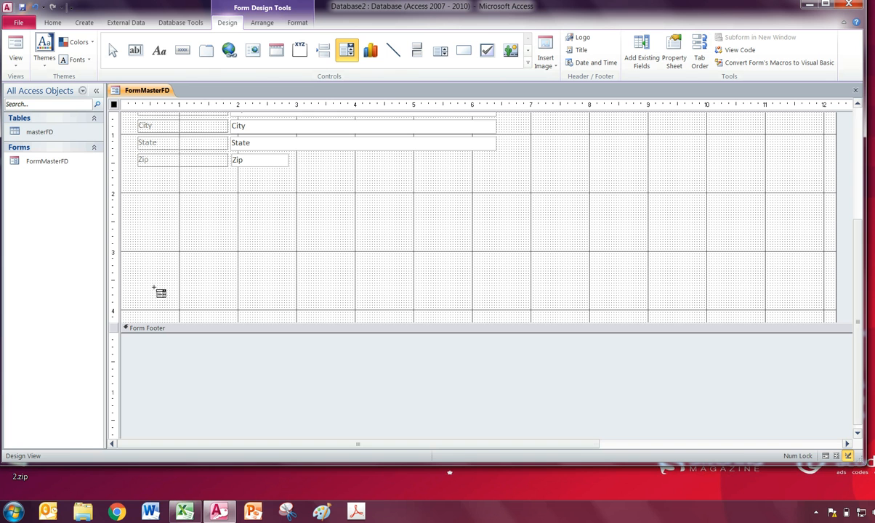
drag(150, 277, 391, 294)
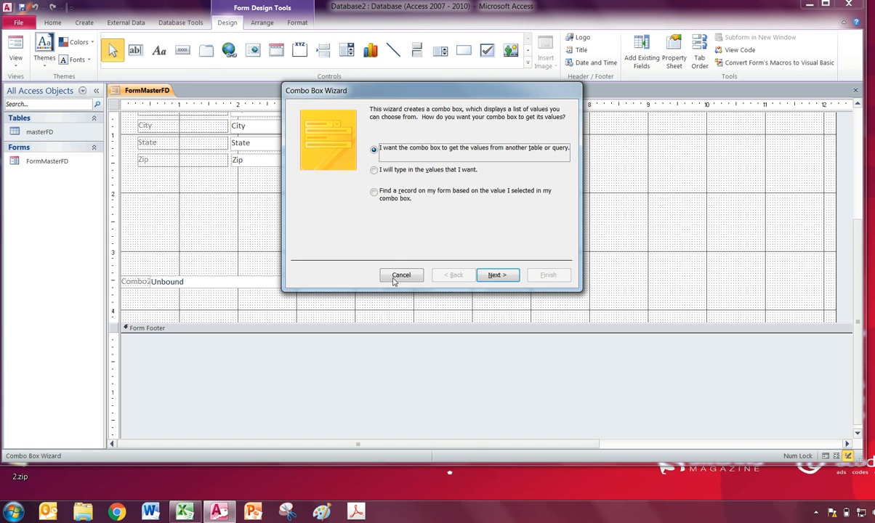
- Set the combo box to find a record on the form based on the selected value, using only the FD Name field
click(377, 200)
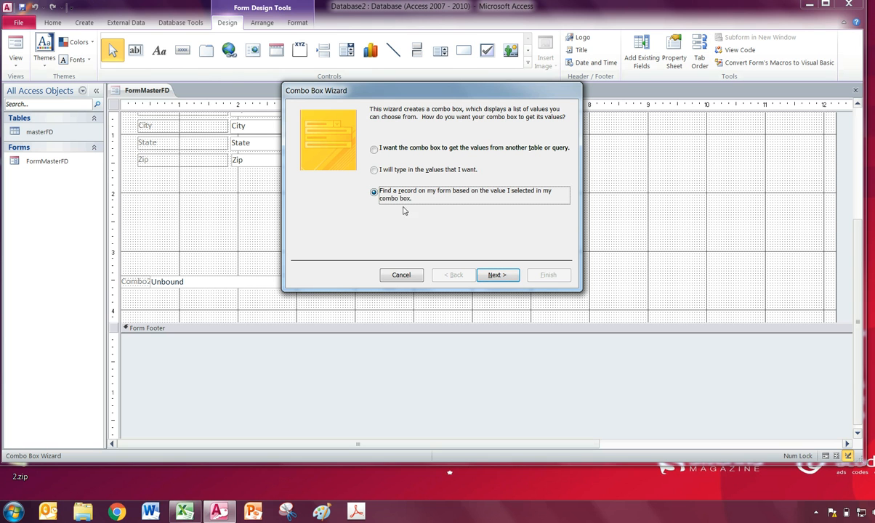
click(497, 276)
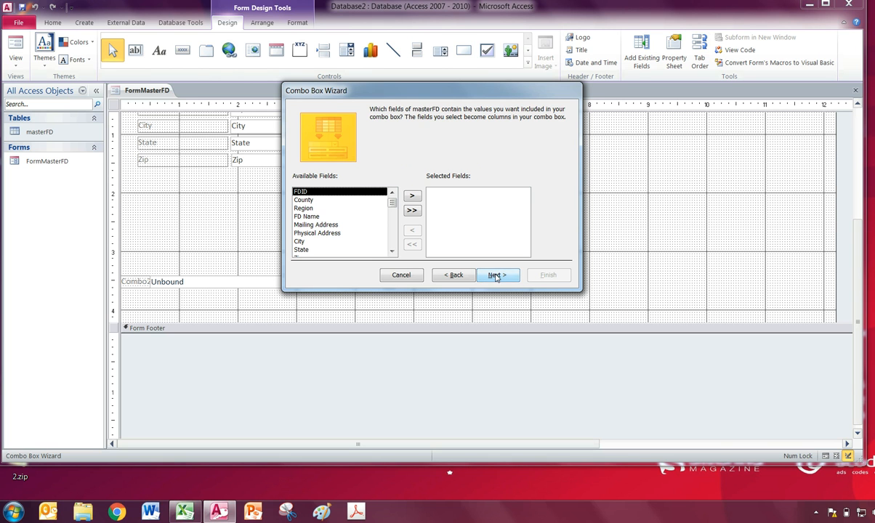
click(326, 218)
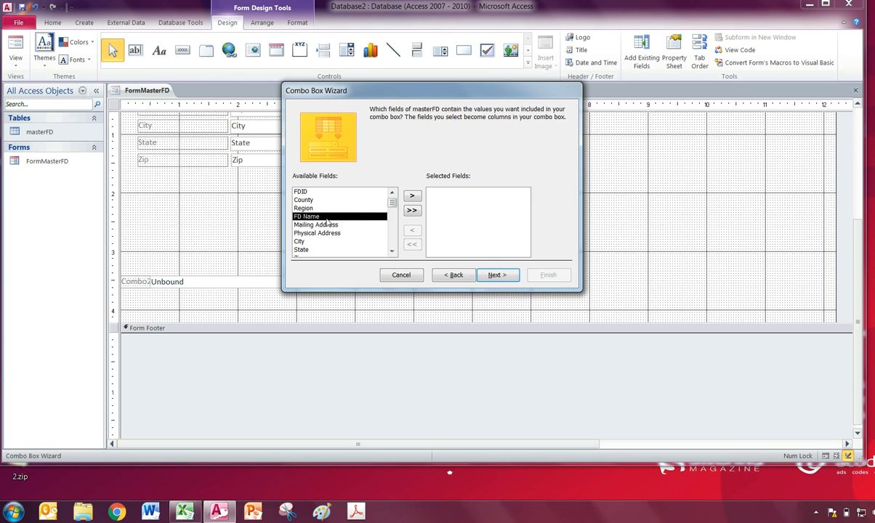
click(411, 197)
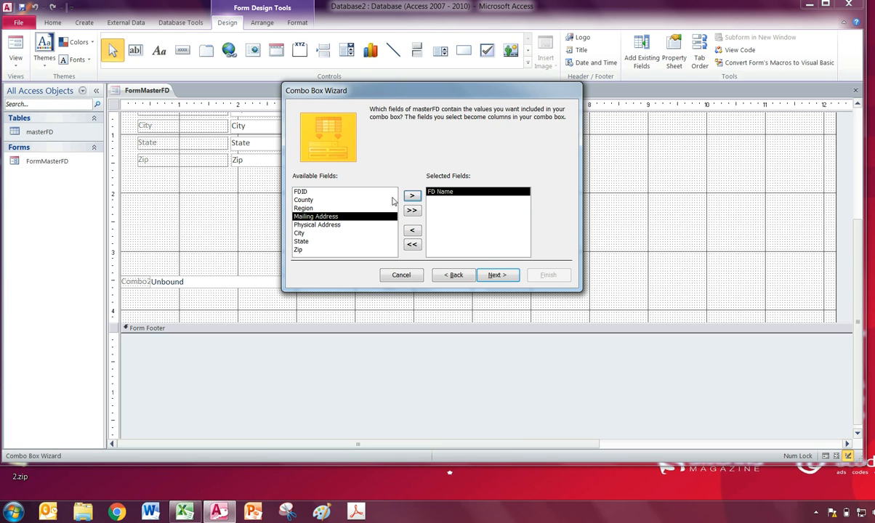
click(497, 275)
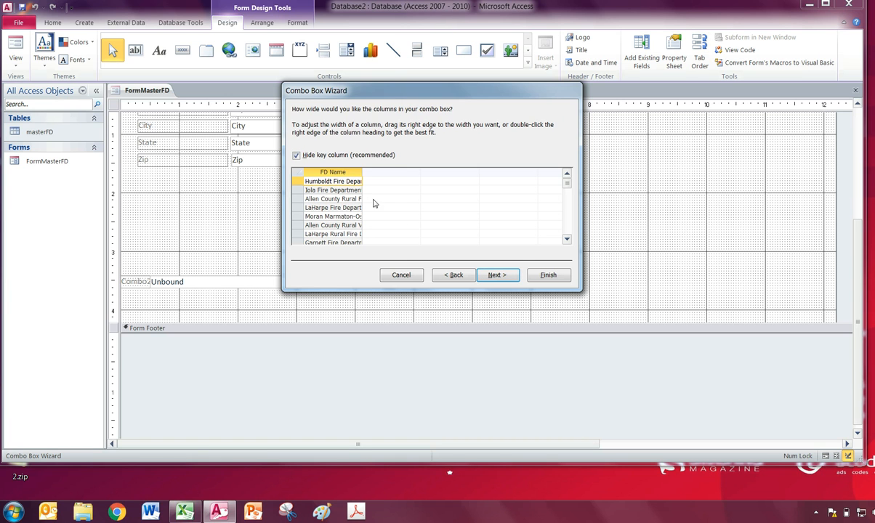
- Widen the FD Name column to fit the full department names and finish the combo box wizard with the suggested label
drag(362, 172, 451, 172)
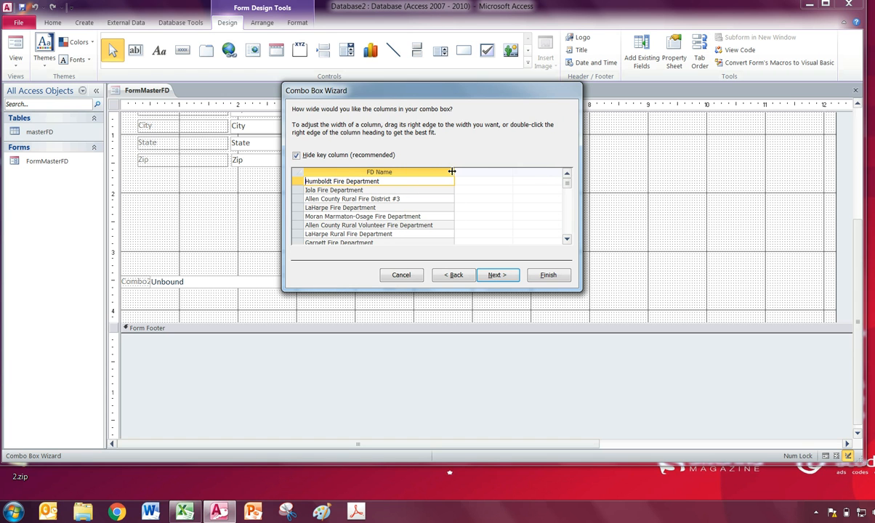
scroll(424, 190, down, 3)
scroll(425, 196, up, 3)
click(496, 275)
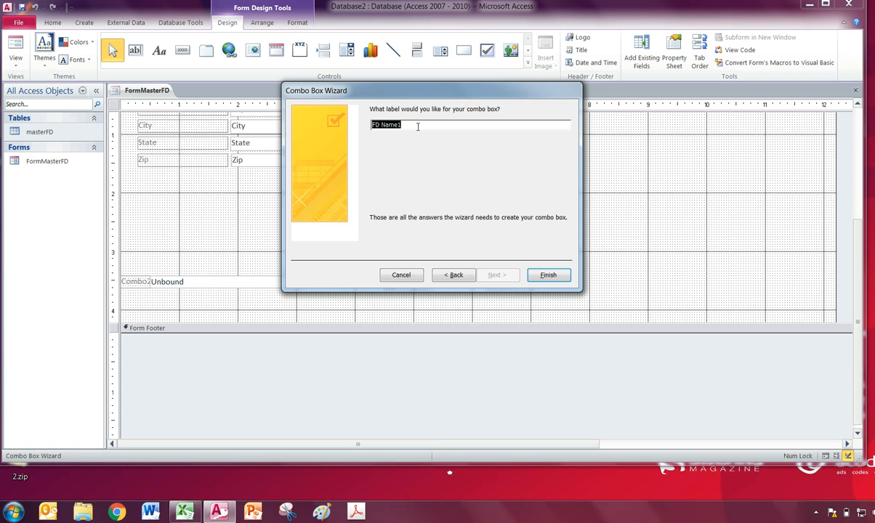
click(547, 275)
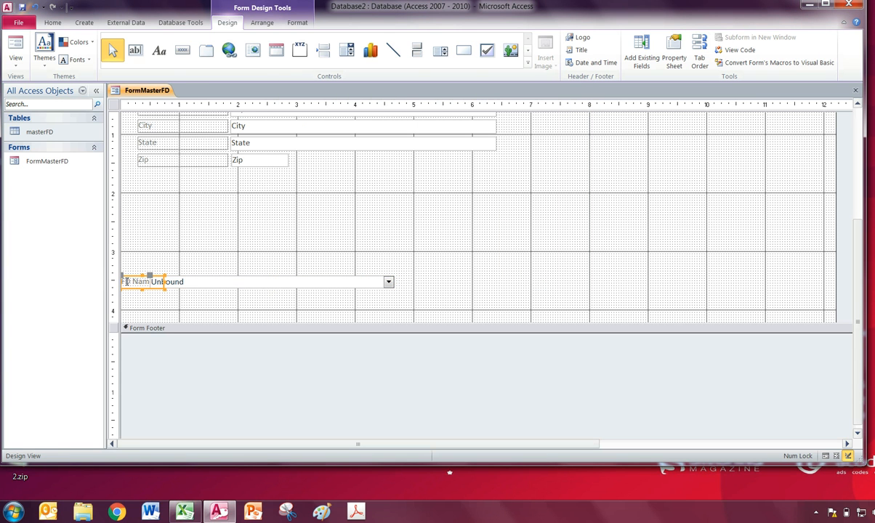
- Move the combo box's label directly above it and change its caption to "Find by FD Name"
drag(123, 277, 150, 263)
click(163, 267)
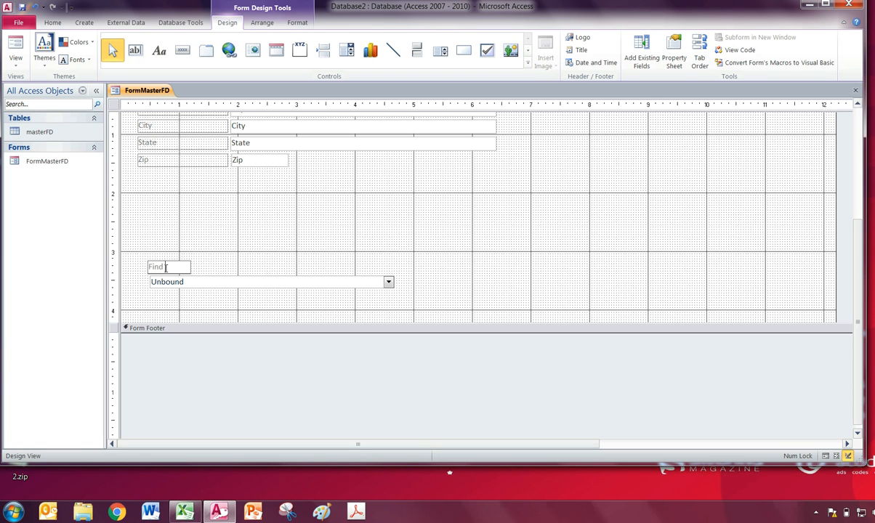
text(Find by FD Name)
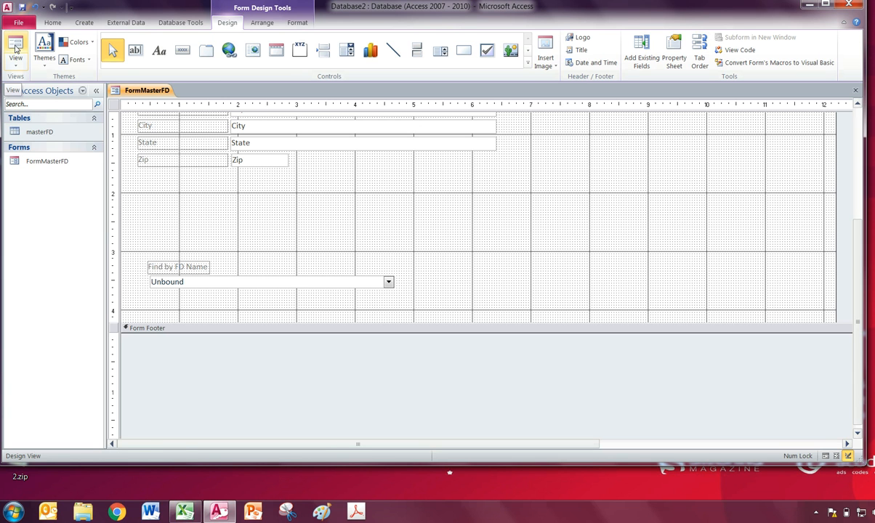
- Switch to Form View, find Hutchinson Fire Department by name in the combo box, and browse its list back to the beginning
click(16, 48)
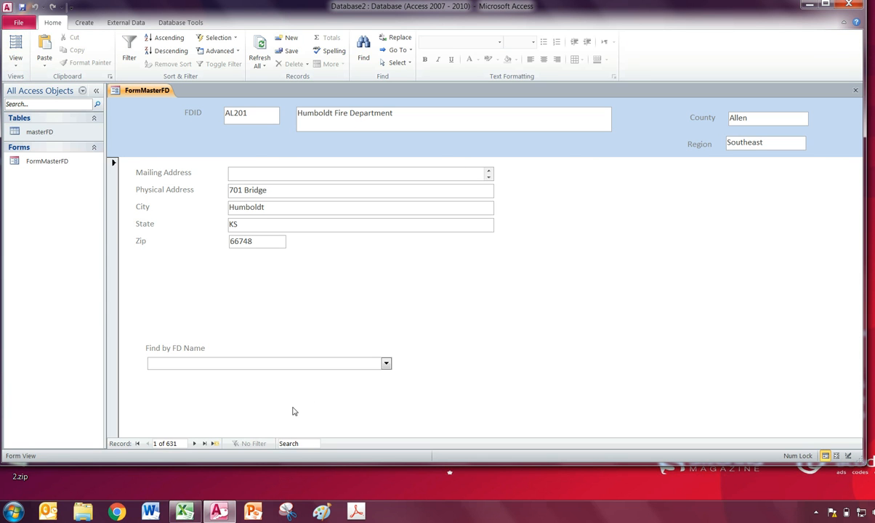
text(Hutch)
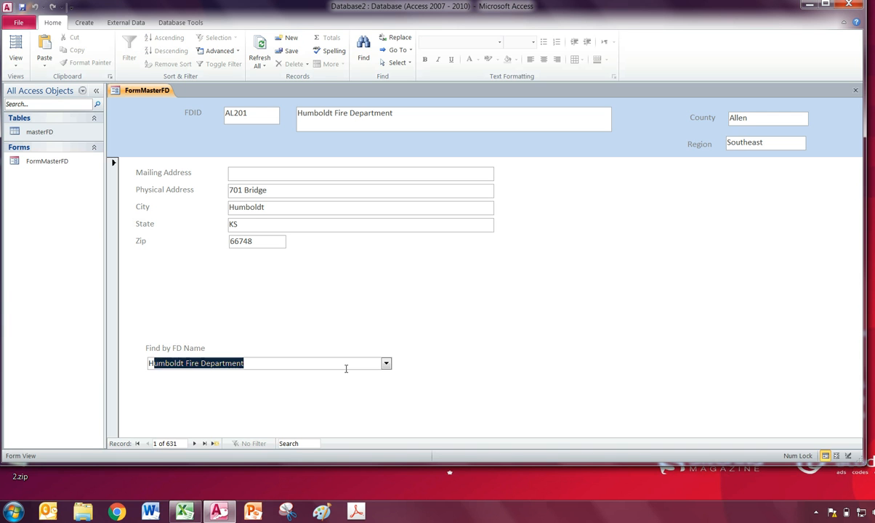
text(inson)
key(Return)
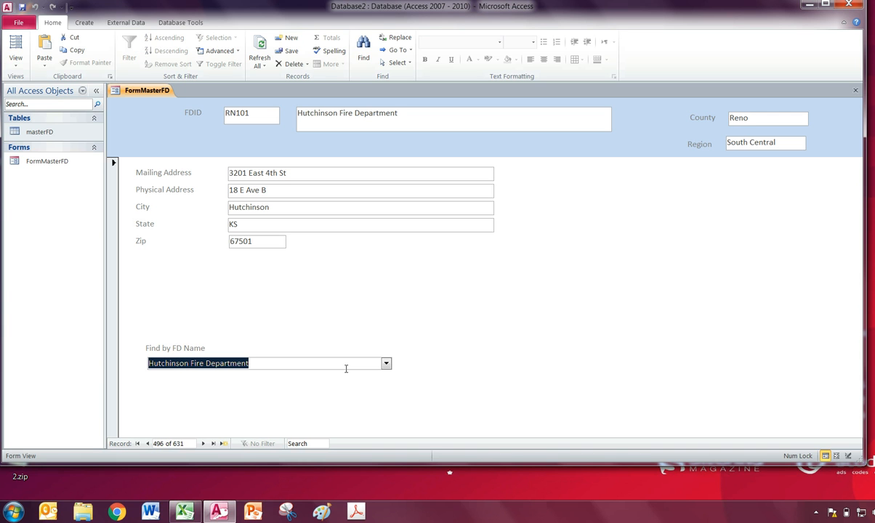
click(386, 363)
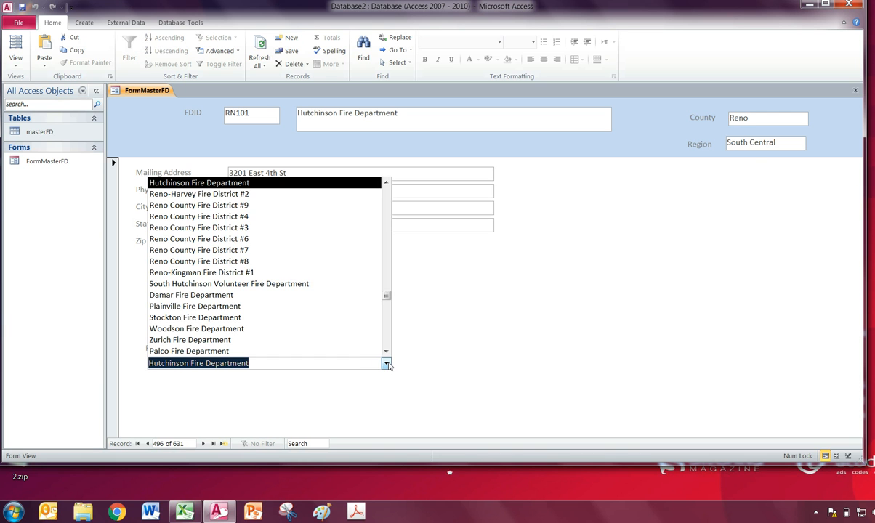
drag(387, 295, 398, 192)
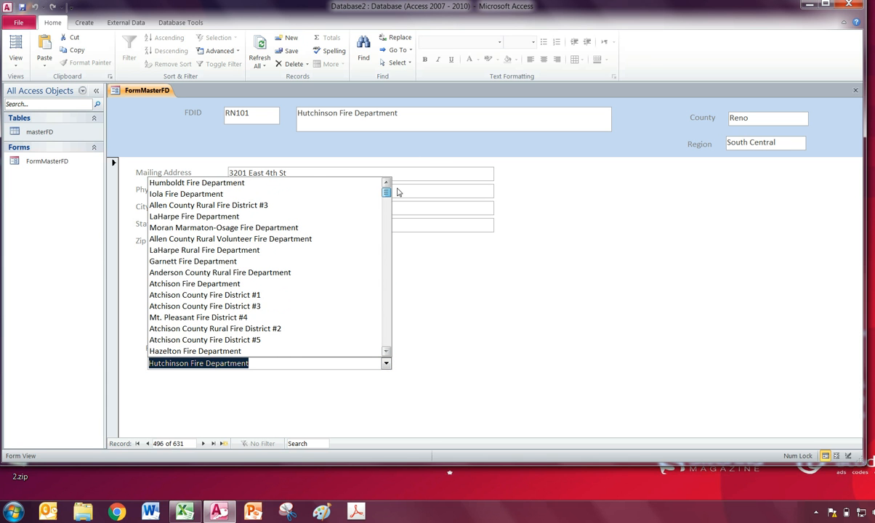
click(427, 338)
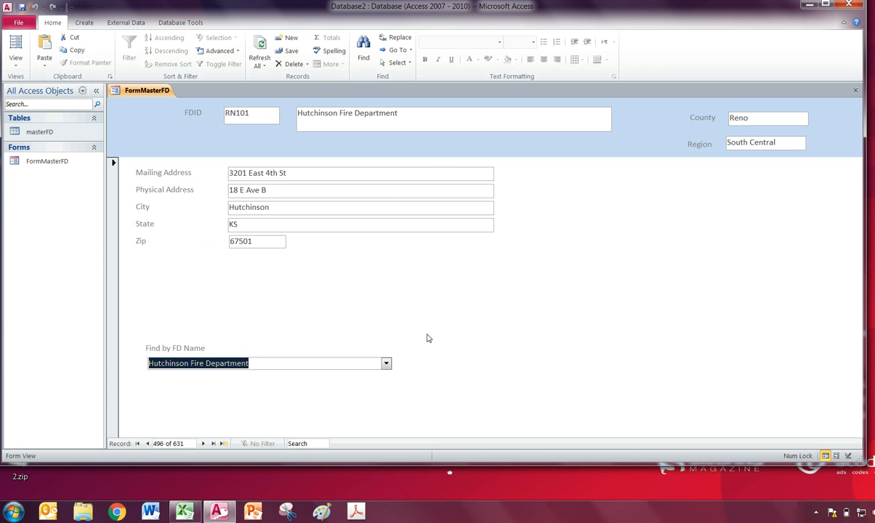
- Return to Design View and add a second combo box about 3.6 inches wide beside the FD Name finder in the Detail section
click(15, 58)
click(29, 133)
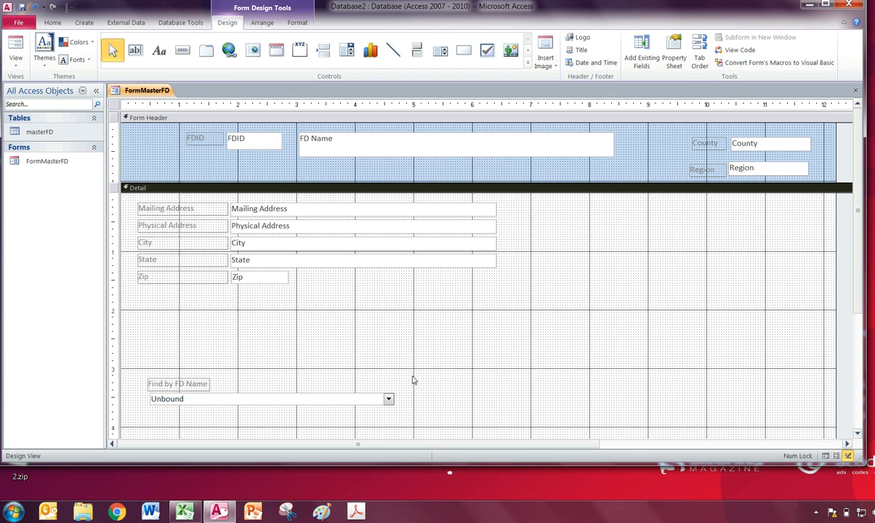
click(347, 49)
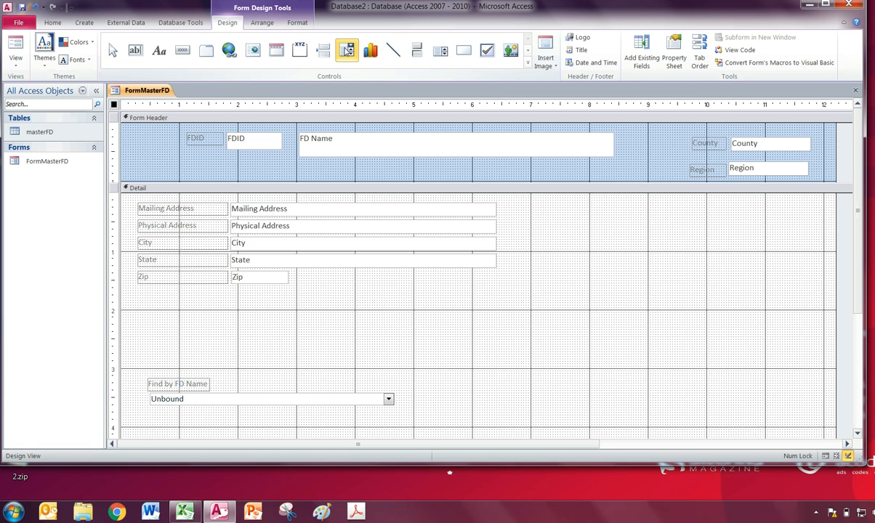
drag(513, 394, 696, 414)
- Set the second combo box to find a record on the form using only the FDID field, accepting the default column width and label
click(375, 193)
click(497, 274)
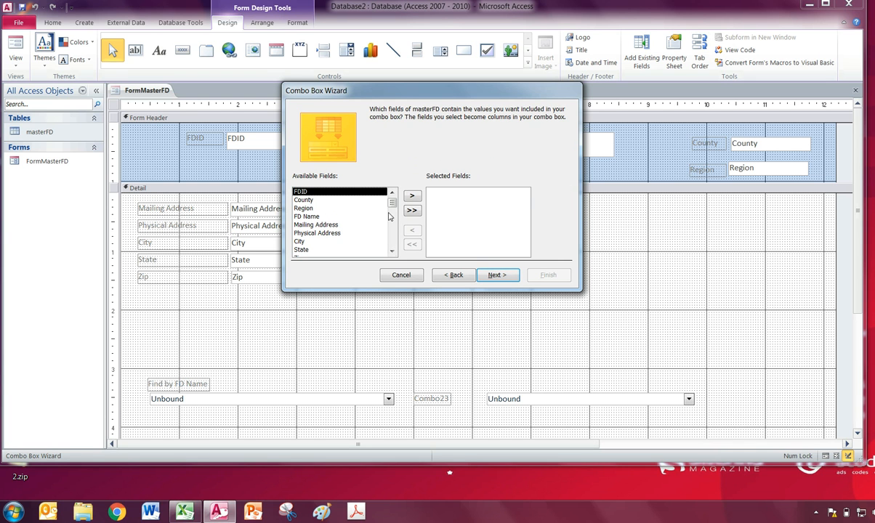
click(411, 196)
click(497, 276)
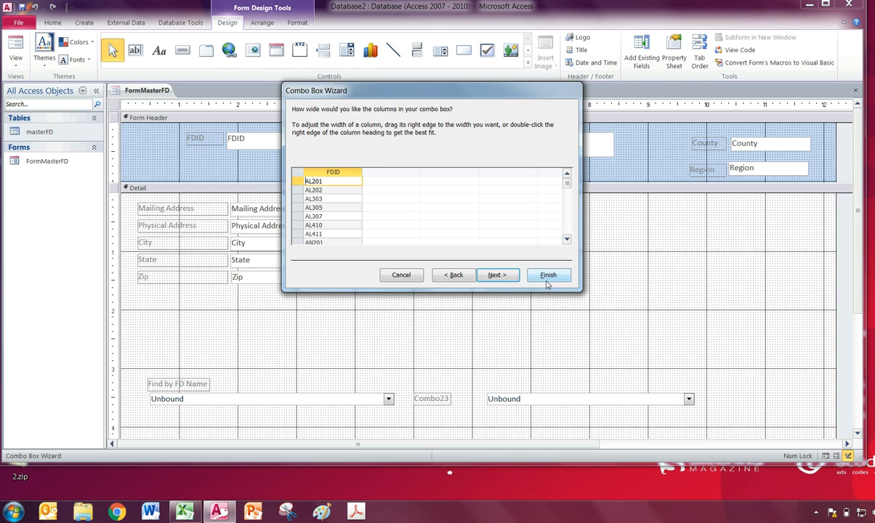
click(497, 275)
click(548, 274)
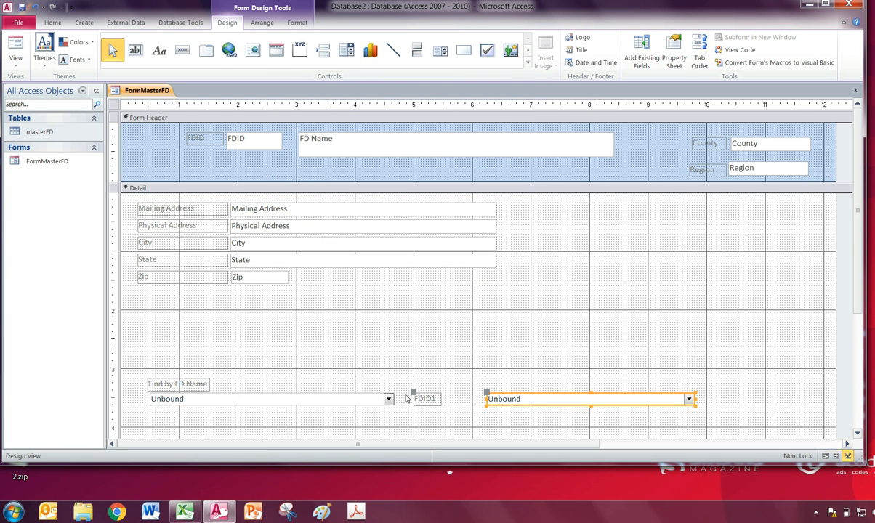
- Move the second combo box's label directly above it and change its caption to "Find by FDID"
drag(414, 394, 488, 378)
double_click(499, 383)
text(Find by FDID)
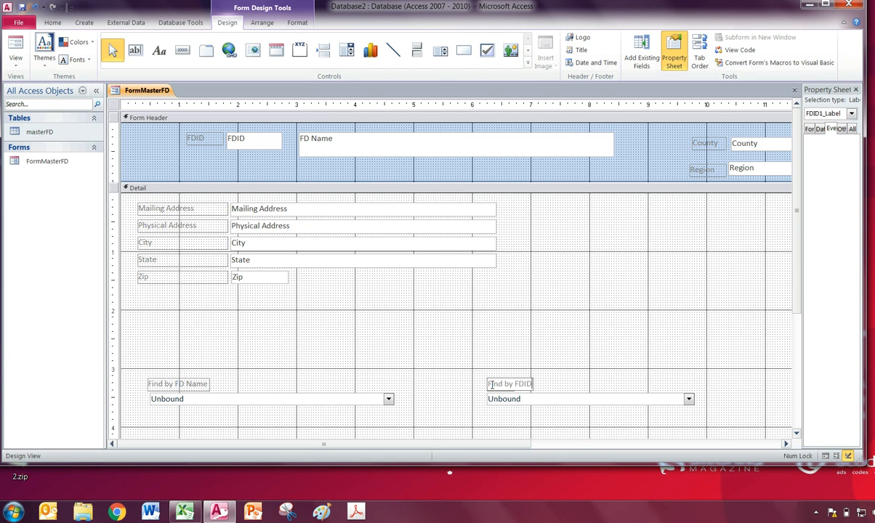
click(626, 388)
- Narrow the Find by FDID combo box to about 1.25 inches wide
click(662, 399)
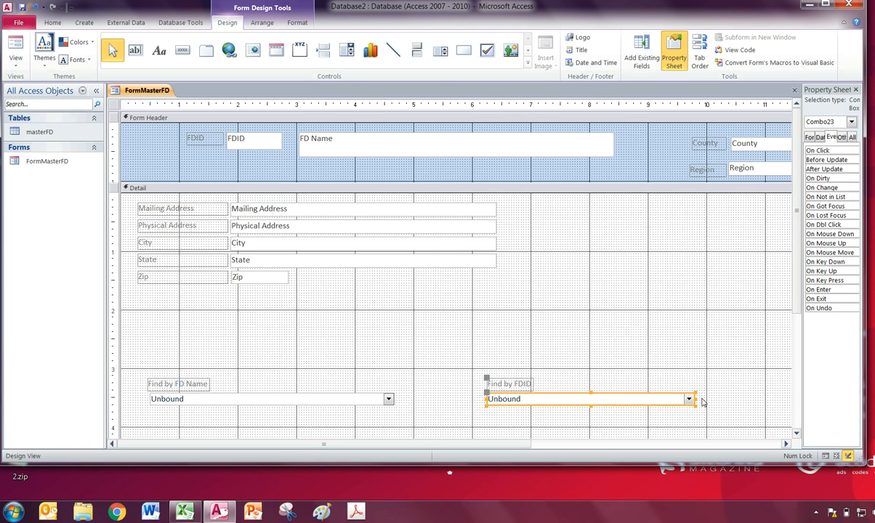
drag(691, 400, 564, 402)
click(593, 416)
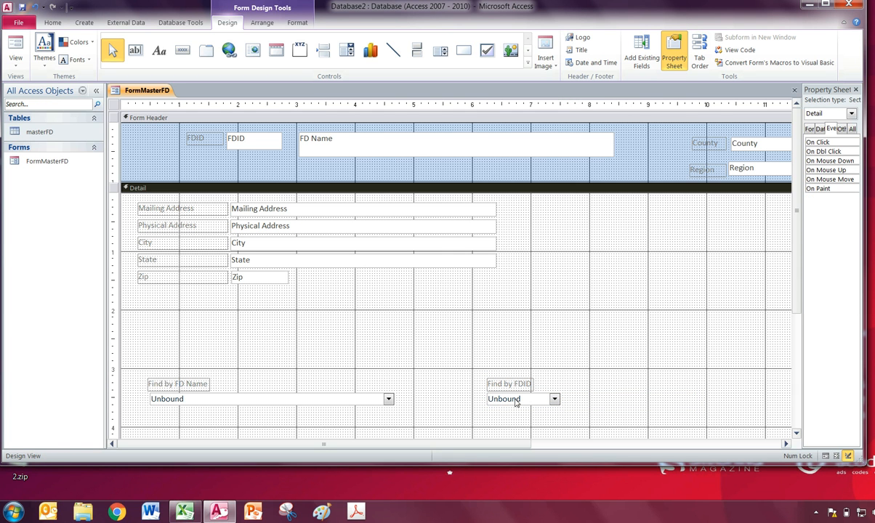
- Switch to Form View and scroll through the codes in the Find by FDID list without picking one
click(16, 48)
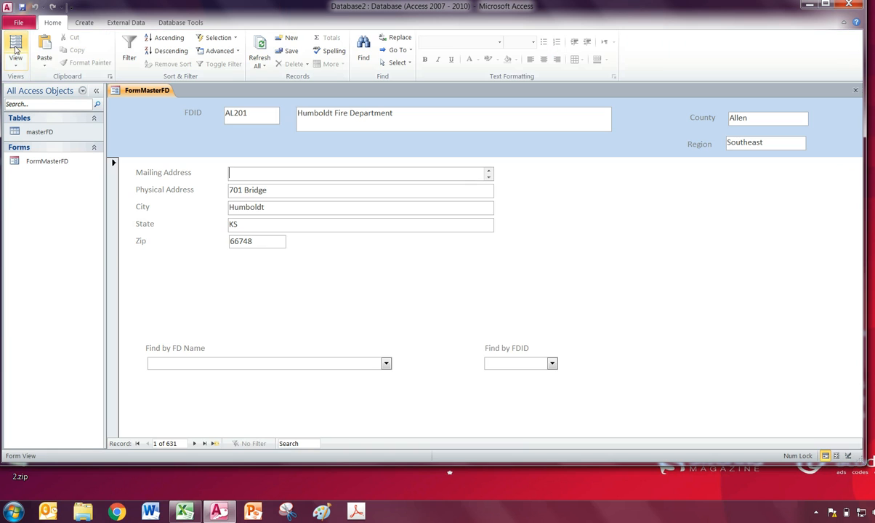
click(551, 363)
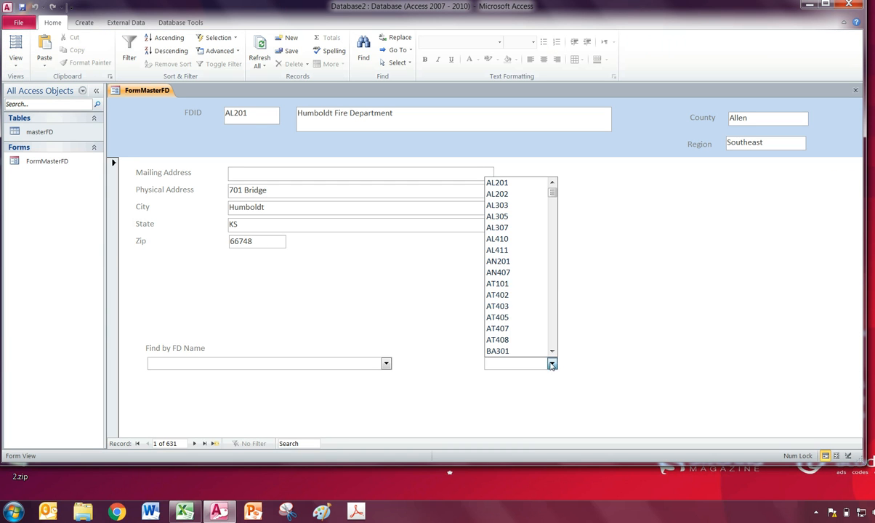
scroll(539, 295, down, 6)
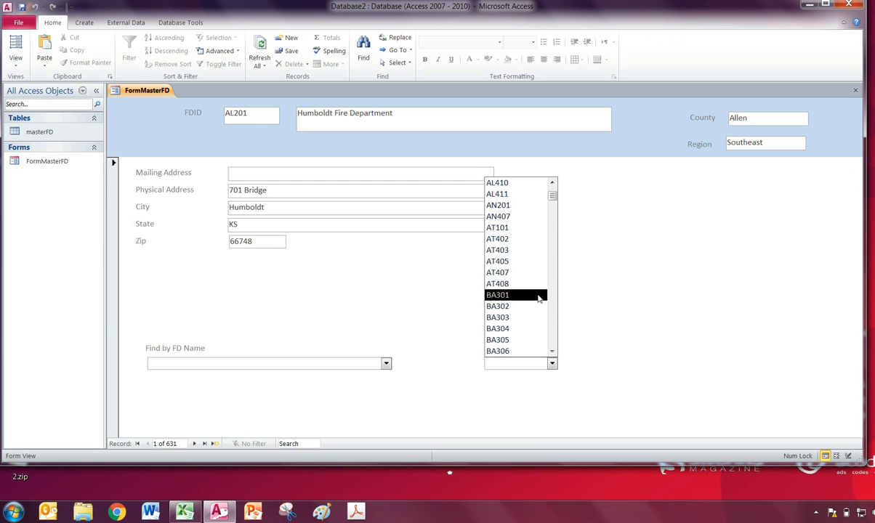
click(586, 291)
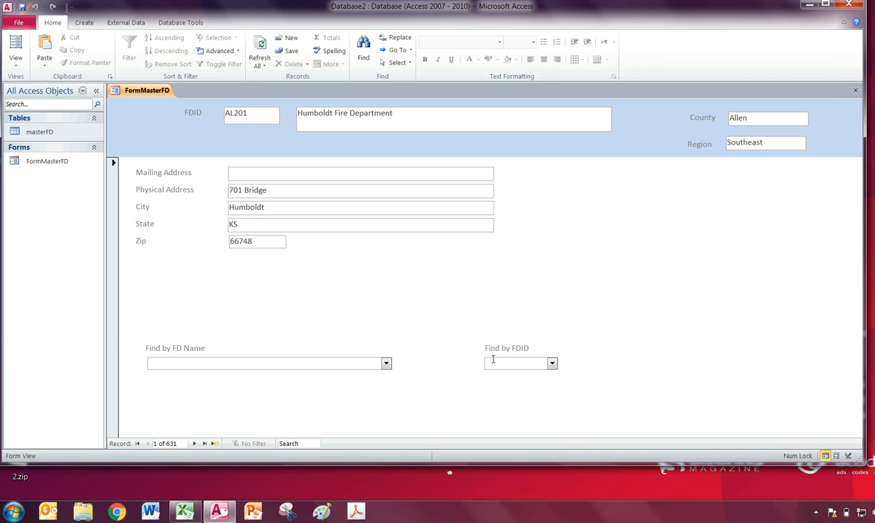
- Page forward through the records, and look up RN101 with the Find by FDID combo box
click(194, 445)
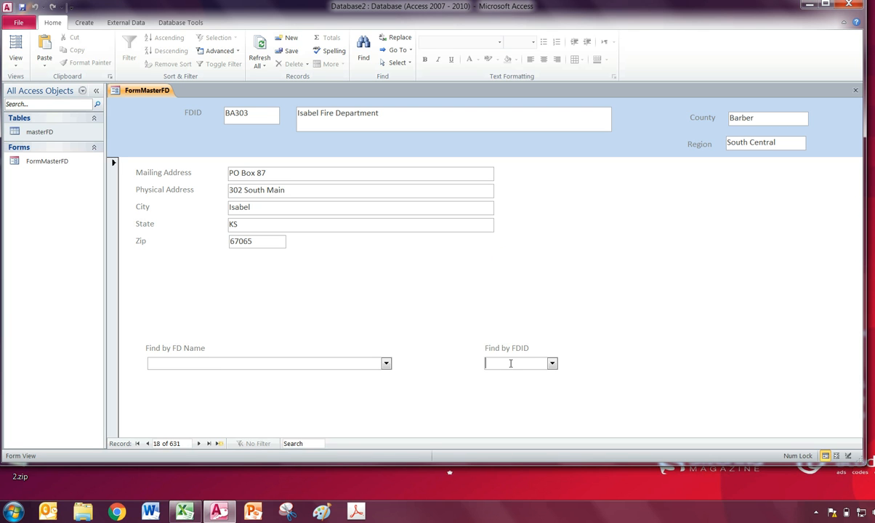
text(rn101)
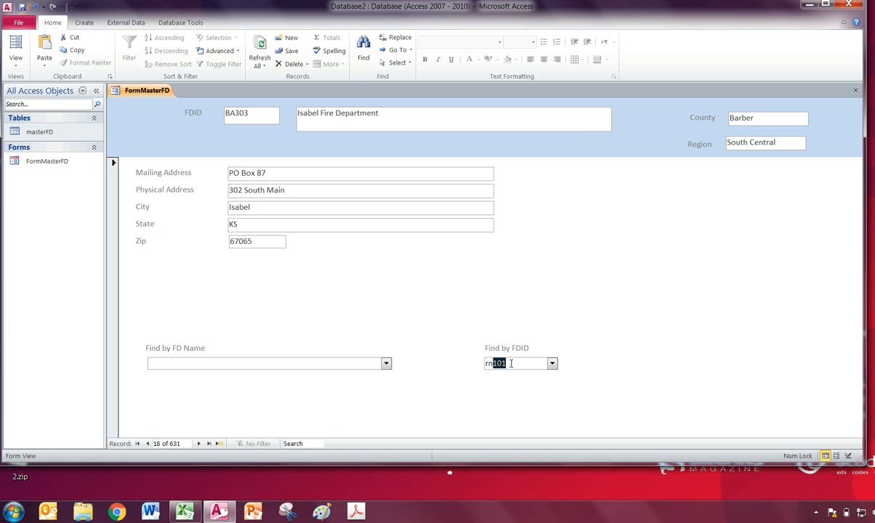
key(Return)
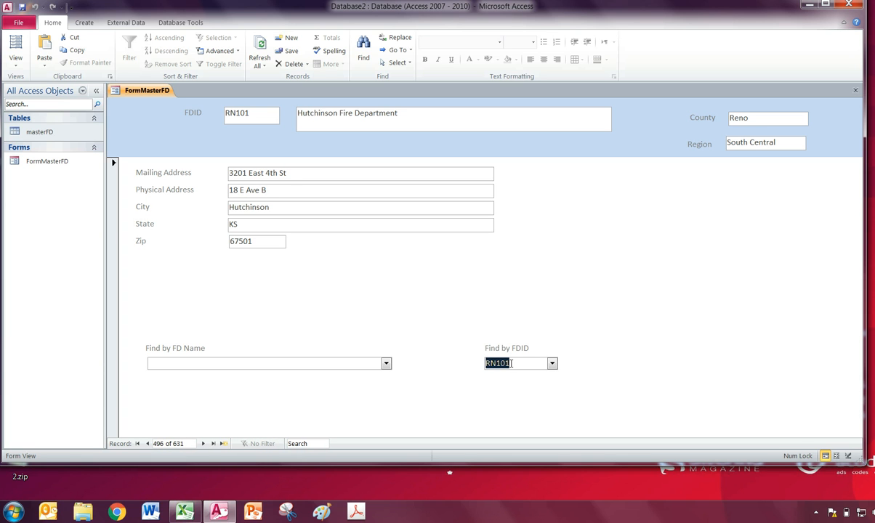
- Page forward from the Hutchinson record to Reno County Fire District #7 and check its City and FD Name fields
click(202, 444)
click(203, 444)
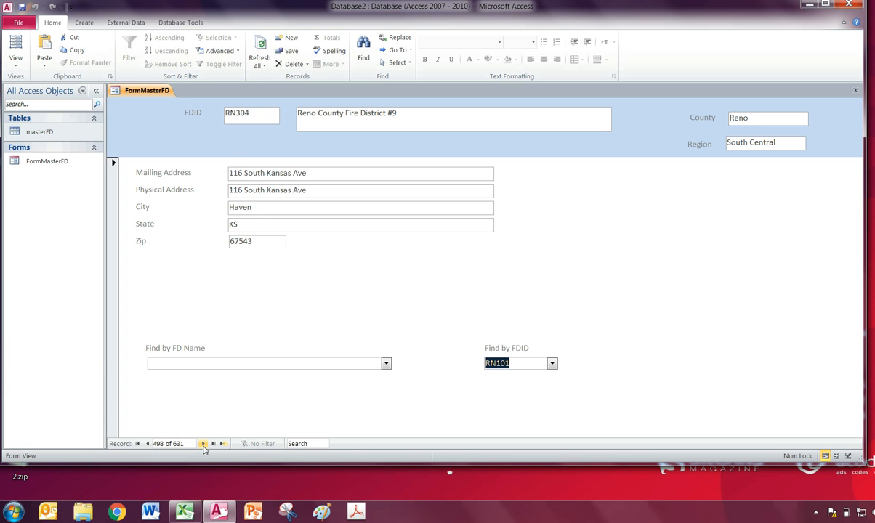
click(203, 443)
click(203, 444)
click(202, 444)
click(203, 444)
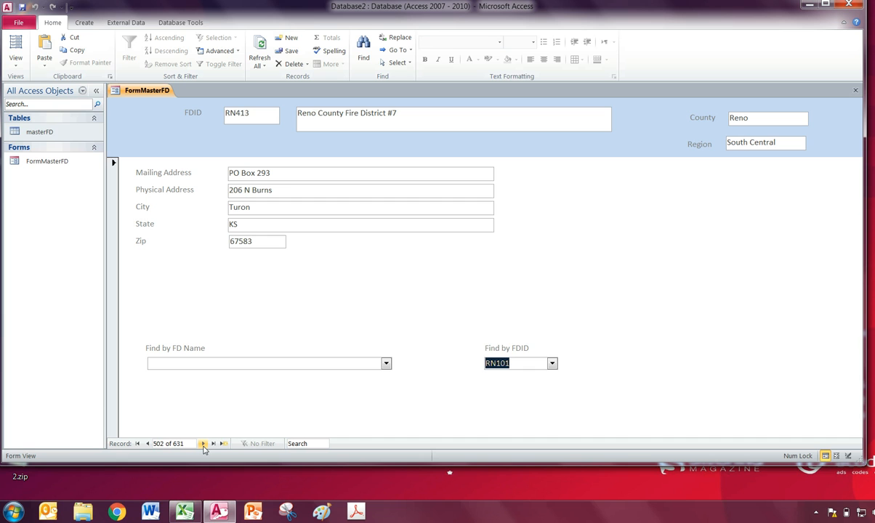
click(265, 207)
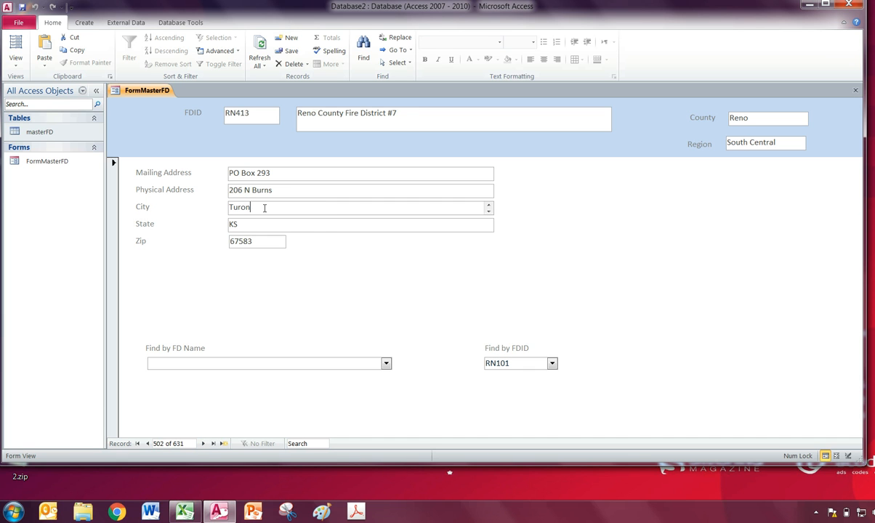
click(419, 113)
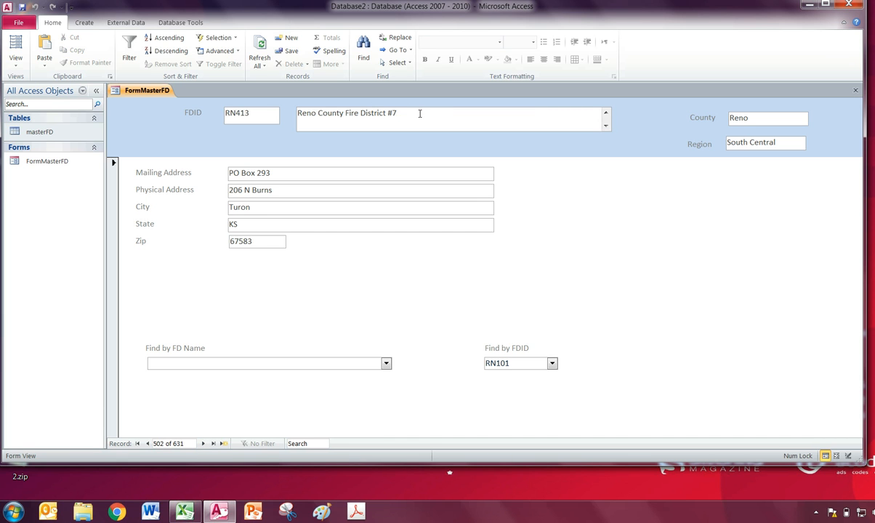